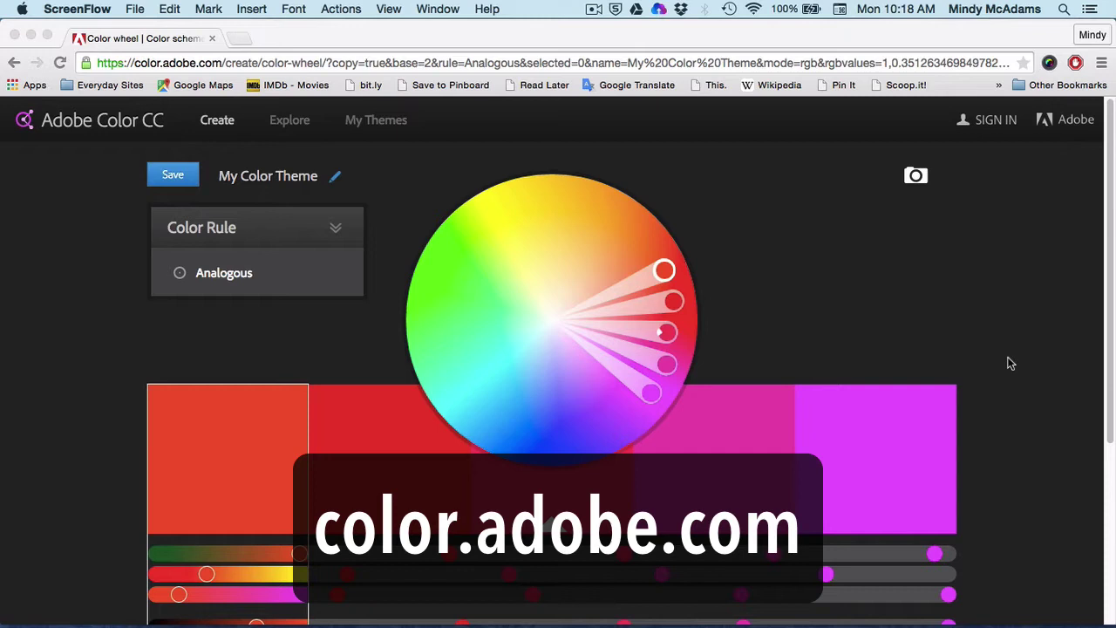
- Expand the Color Rule list for the current Analogous theme
{"action": "left_click", "coordinate": [335, 229]}
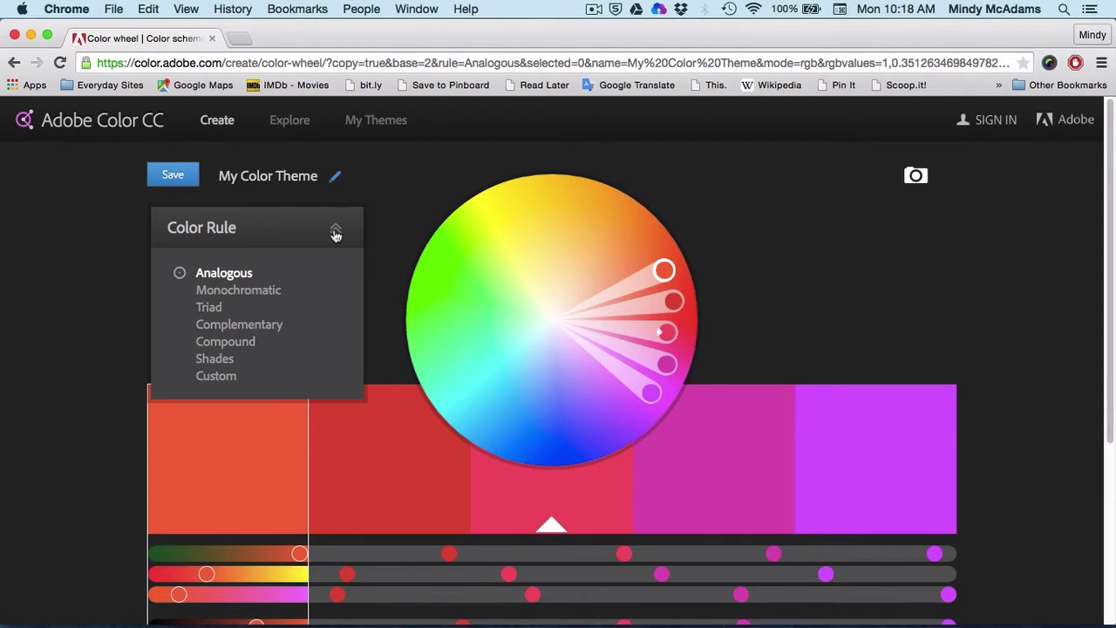
- Try Triad, Complementary, Shades and Custom rules, return to Monochromatic, and collapse the rule list
{"action": "left_click", "coordinate": [228, 299]}
{"action": "left_click", "coordinate": [224, 307]}
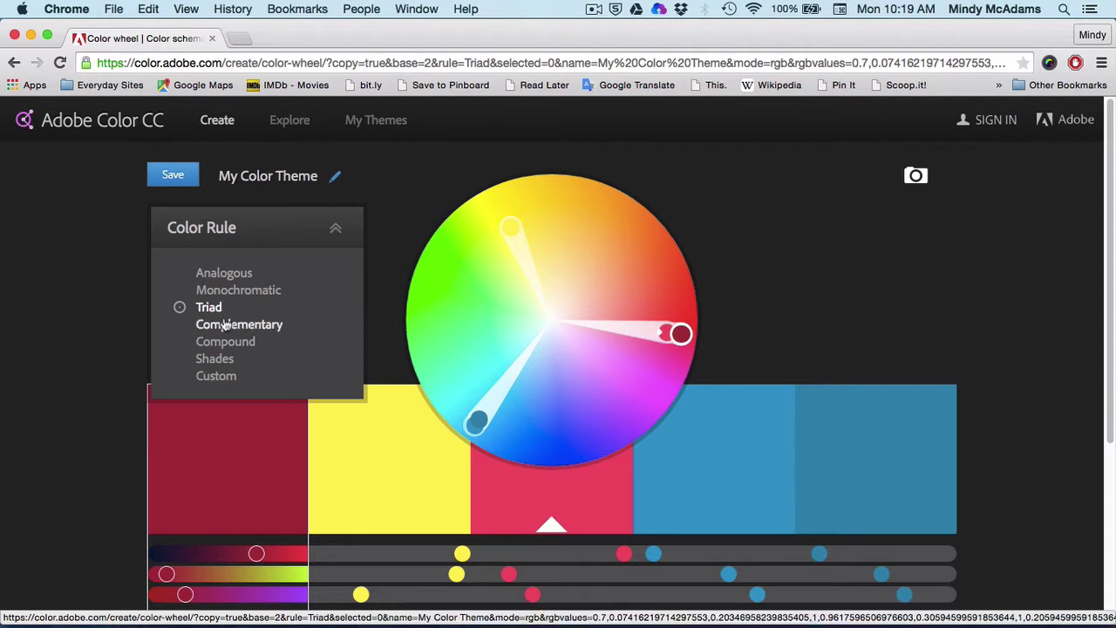
{"action": "left_click", "coordinate": [227, 331]}
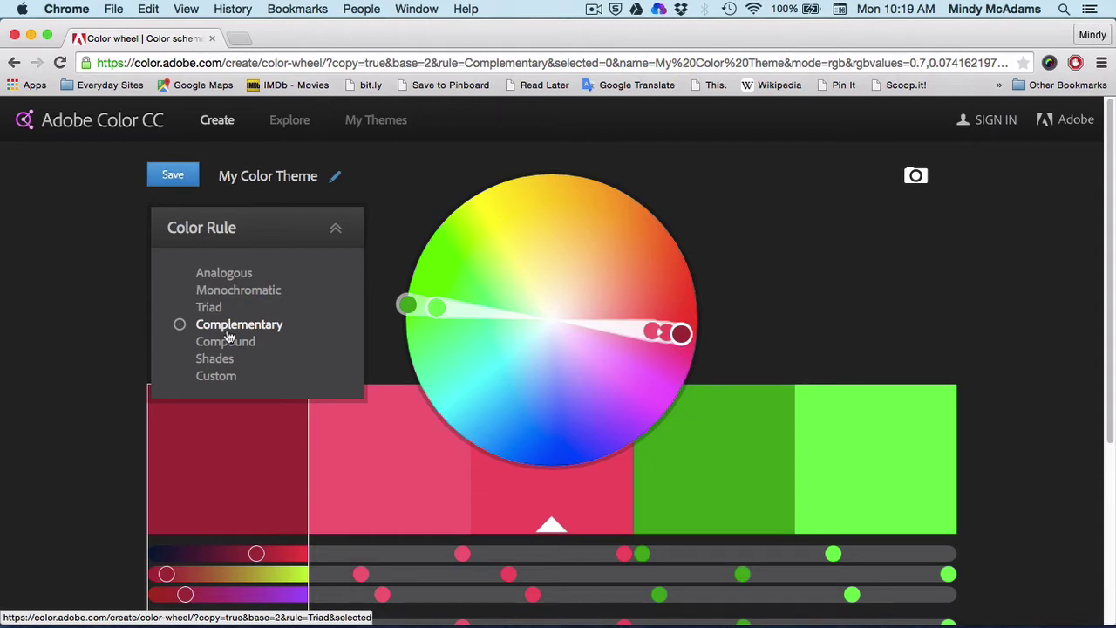
{"action": "left_click", "coordinate": [228, 360]}
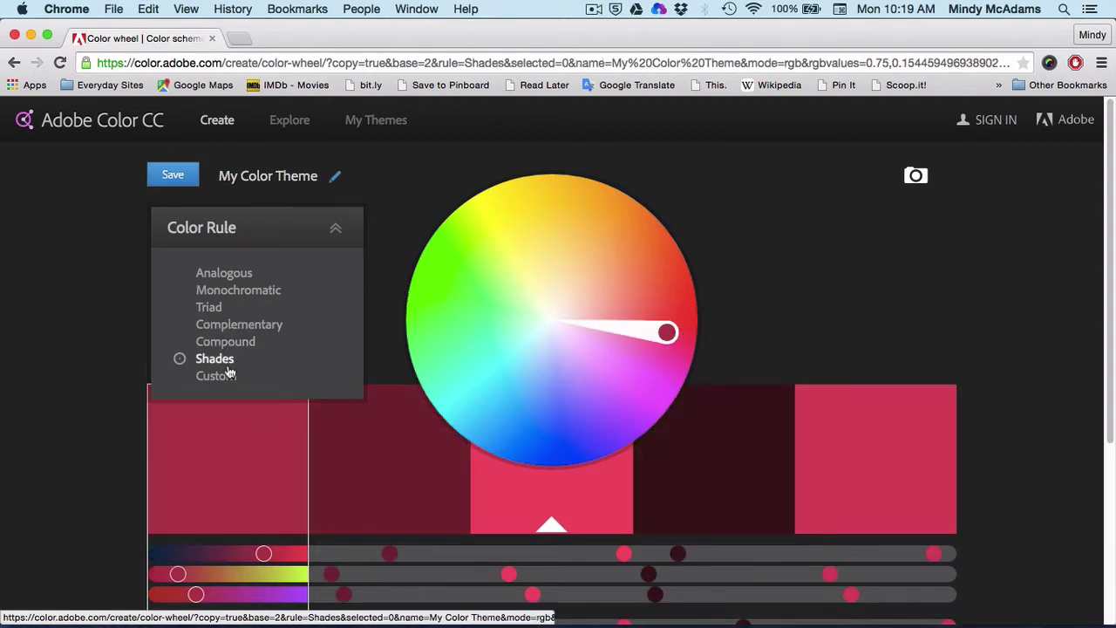
{"action": "left_click", "coordinate": [231, 382]}
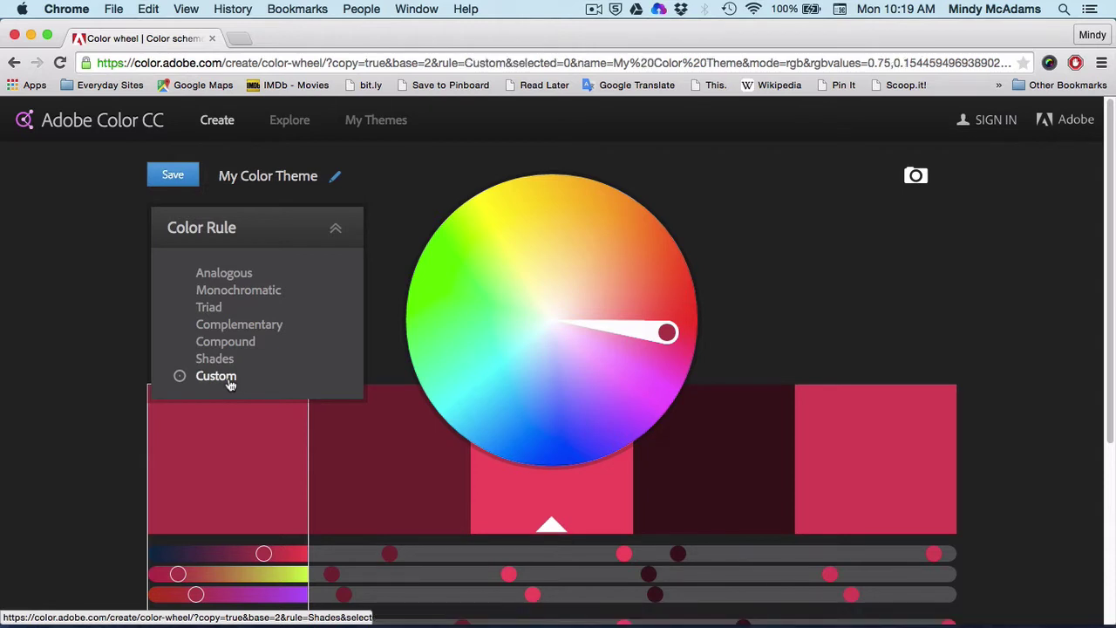
{"action": "left_click", "coordinate": [240, 291]}
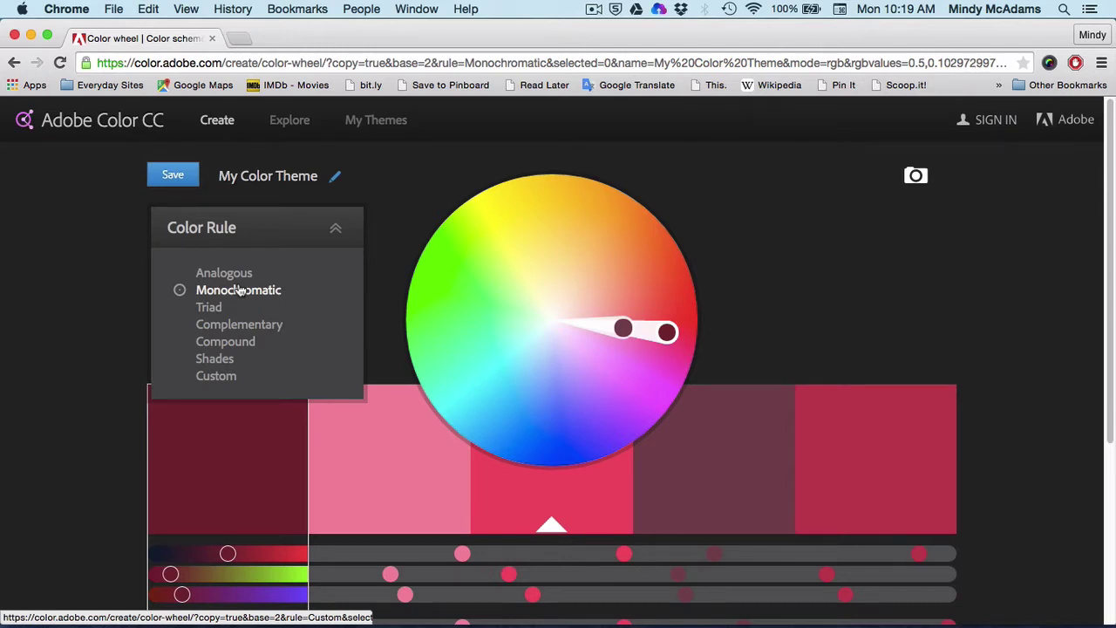
{"action": "left_click", "coordinate": [337, 229]}
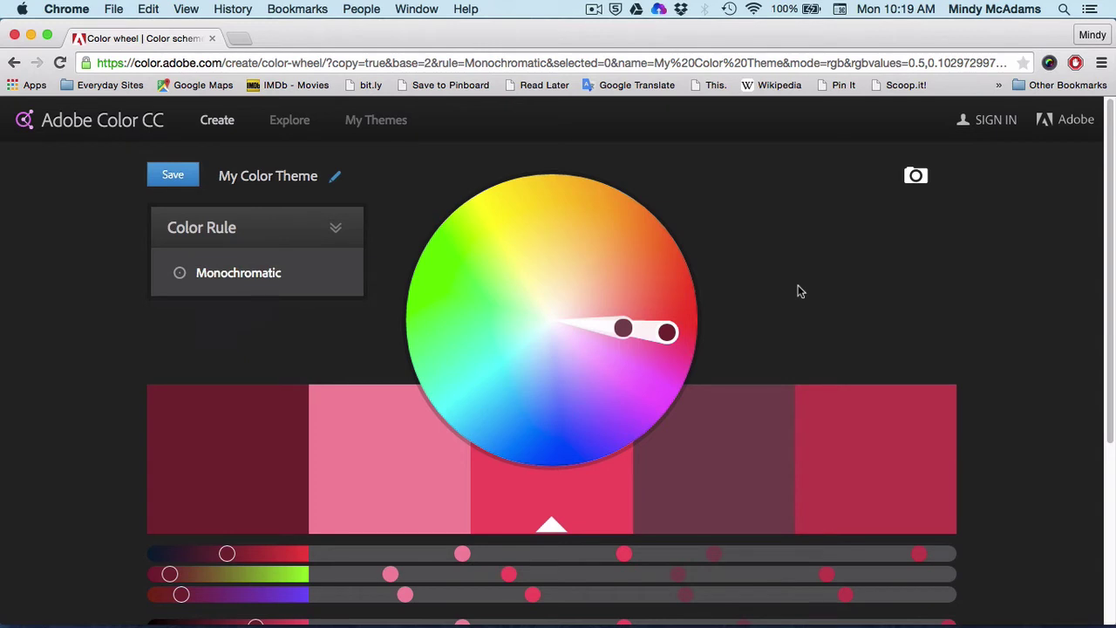
- Drag the base colour on the wheel so the monochromatic palette becomes steel blue
{"action": "left_click_drag", "start_coordinate": [667, 331], "coordinate": [508, 398]}
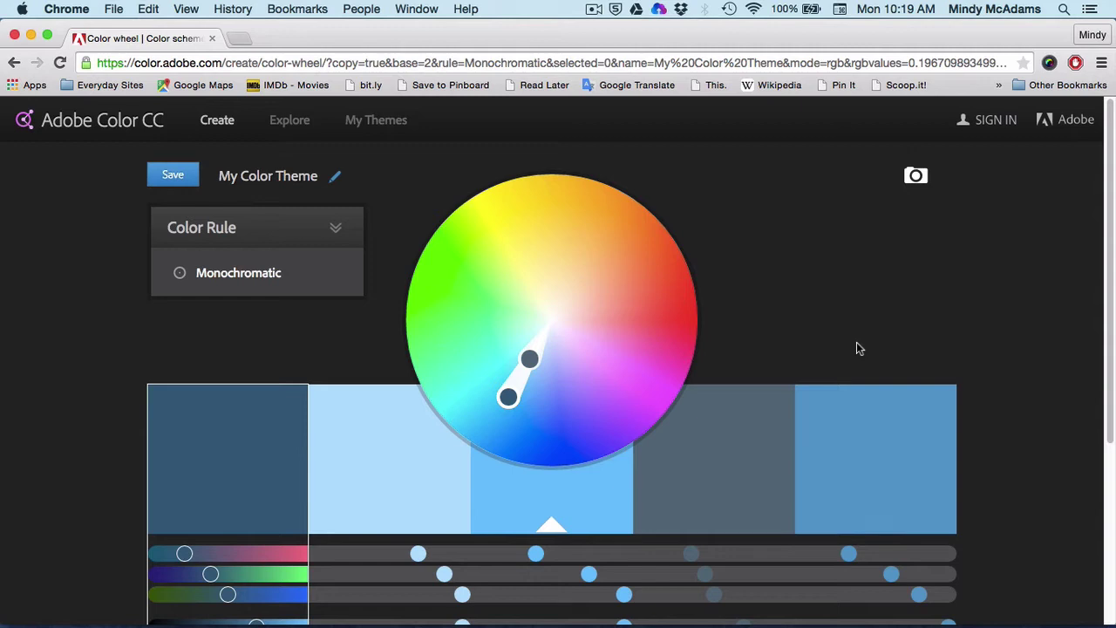
- Copy the first swatch's hex code 32617F and switch to the untitled TextWrangler document
{"action": "scroll", "coordinate": [859, 349], "scroll_direction": "down", "scroll_amount": 1}
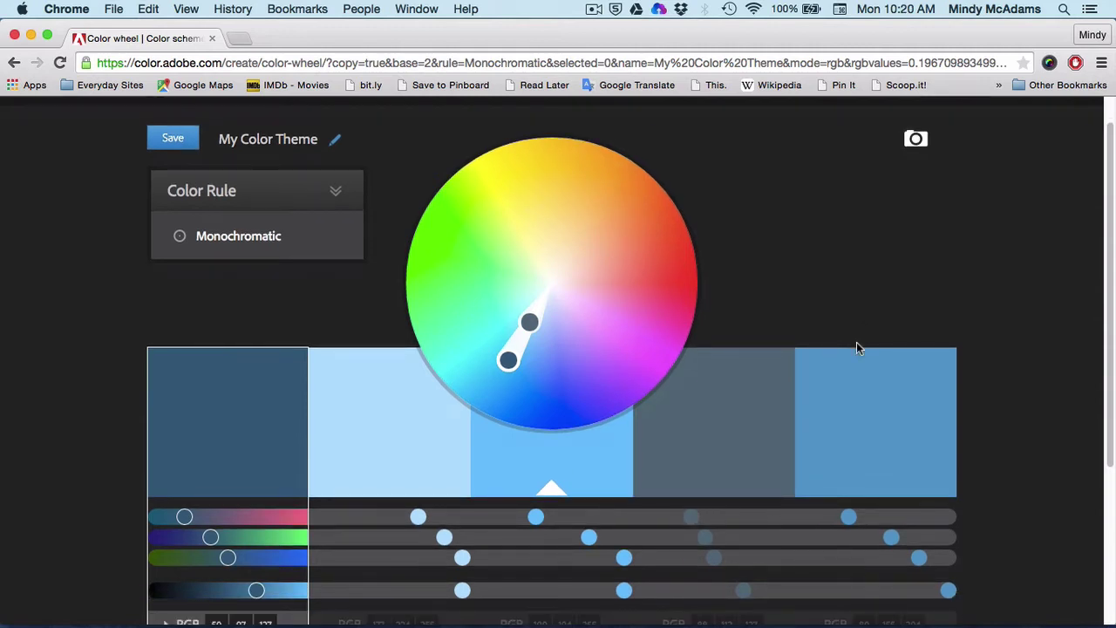
{"action": "scroll", "coordinate": [856, 348], "scroll_direction": "down", "scroll_amount": 3}
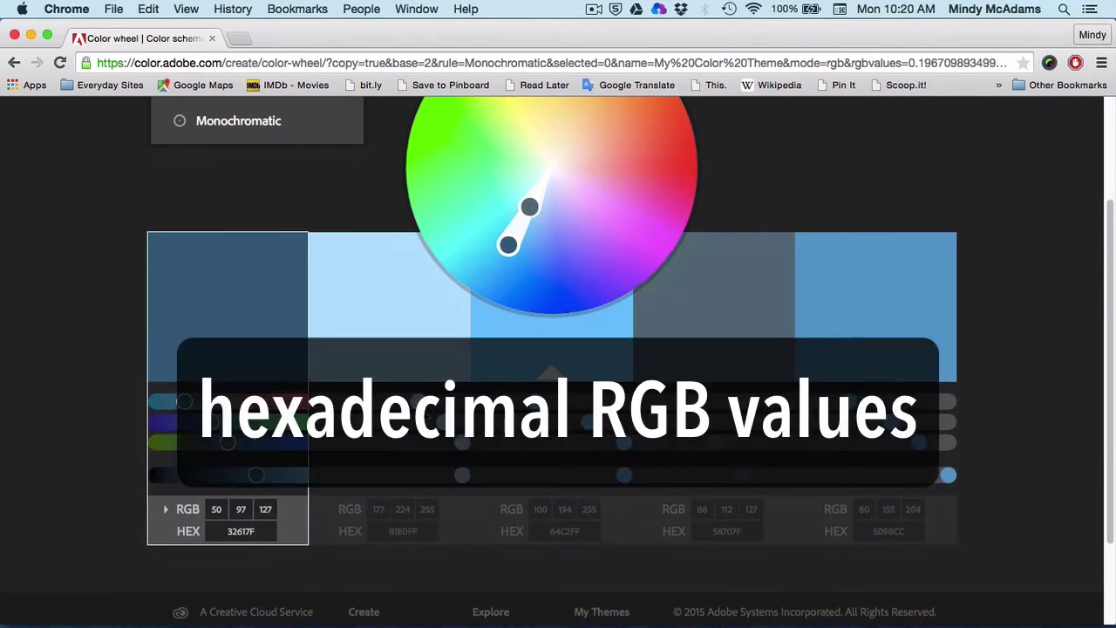
{"action": "left_click", "coordinate": [228, 530]}
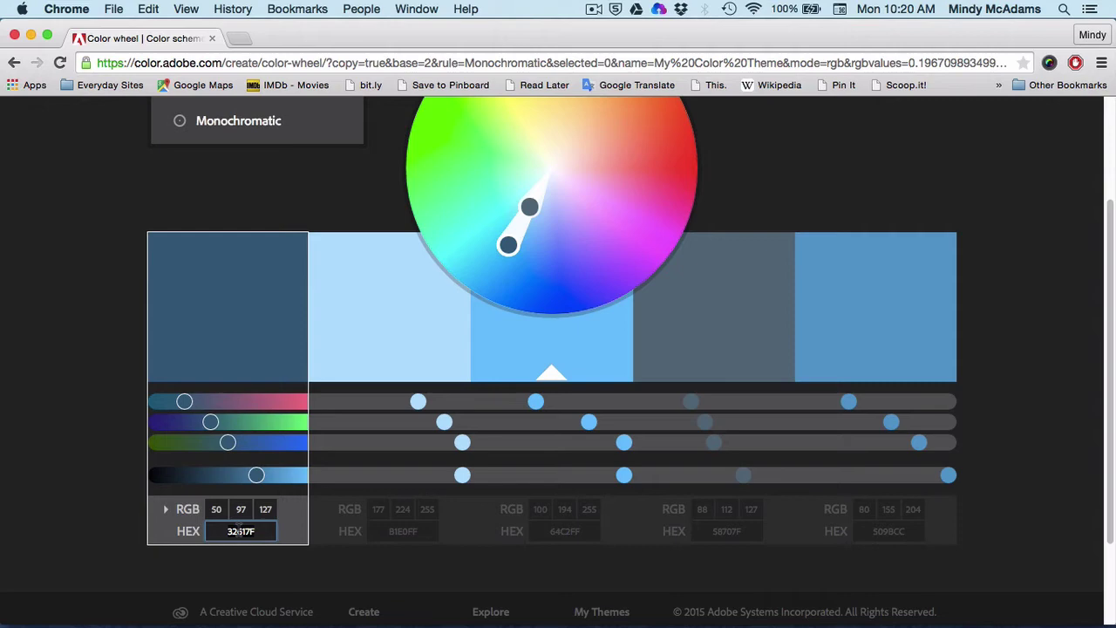
{"action": "right_click", "coordinate": [238, 530]}
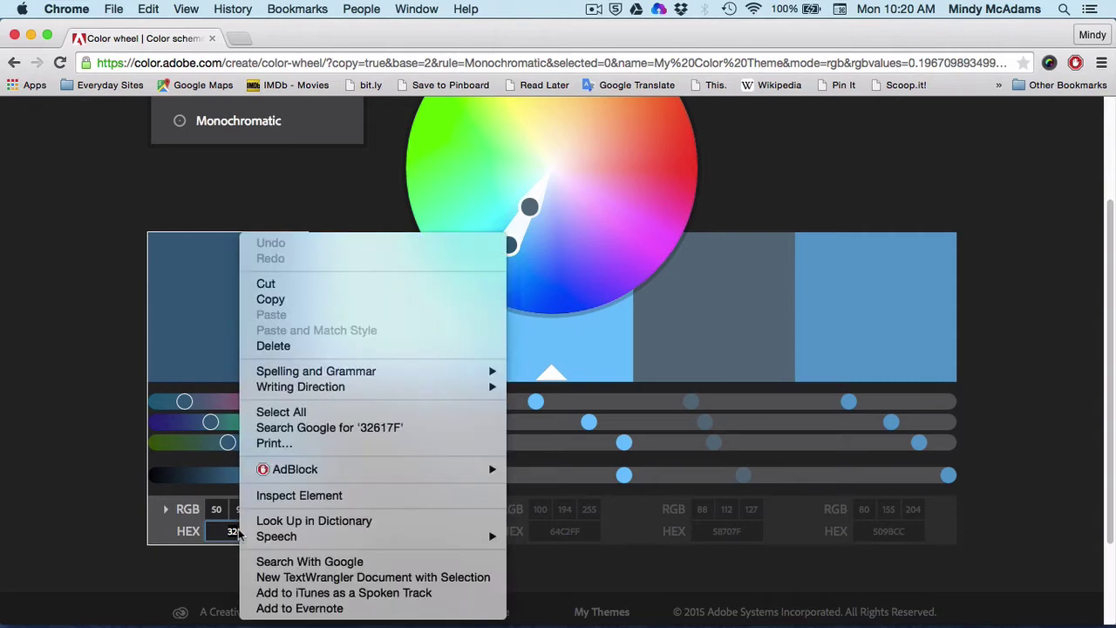
{"action": "left_click", "coordinate": [286, 302]}
{"action": "key", "text": "super+Tab"}
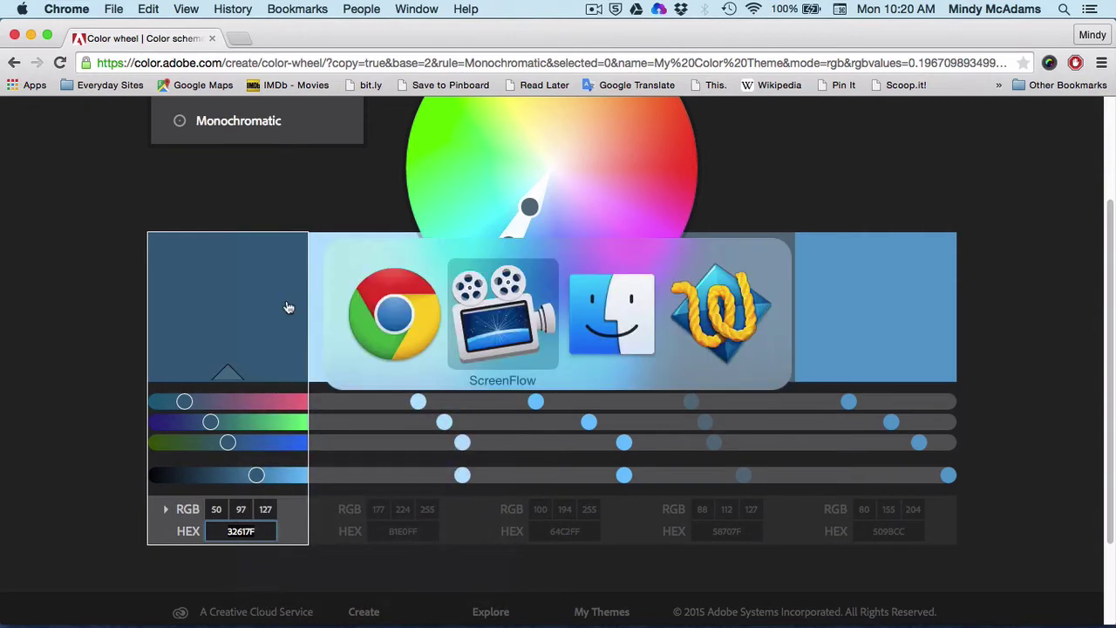
{"action": "key", "text": "super+Tab"}
{"action": "key", "text": "super+Tab"}
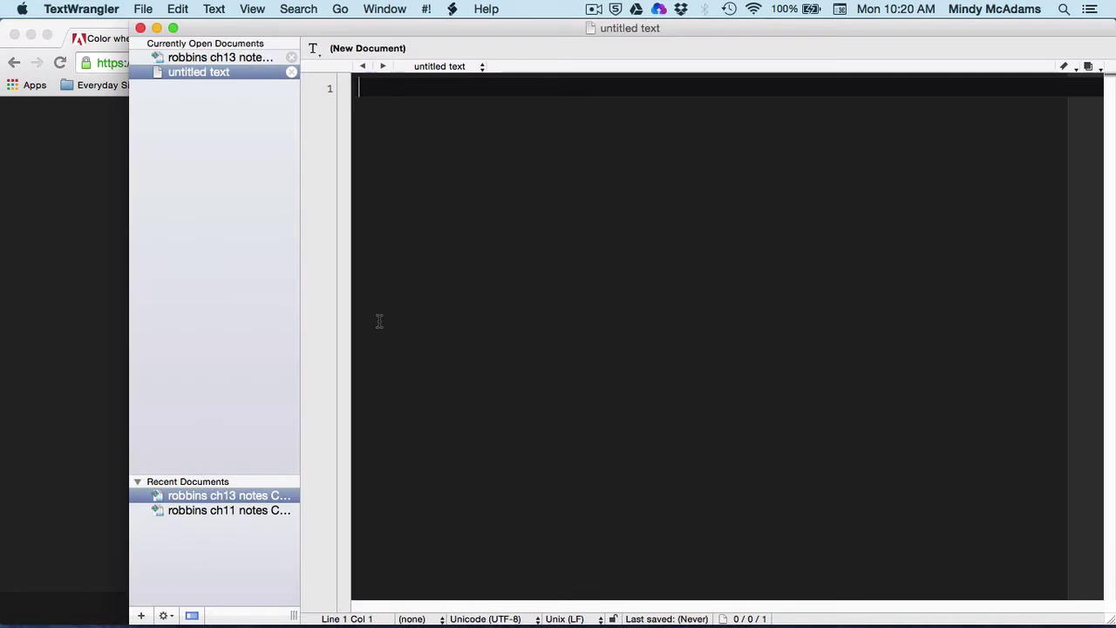
- Enter '32617F steel gray blue' on the first line of the TextWrangler document
{"action": "key", "text": "super+v"}
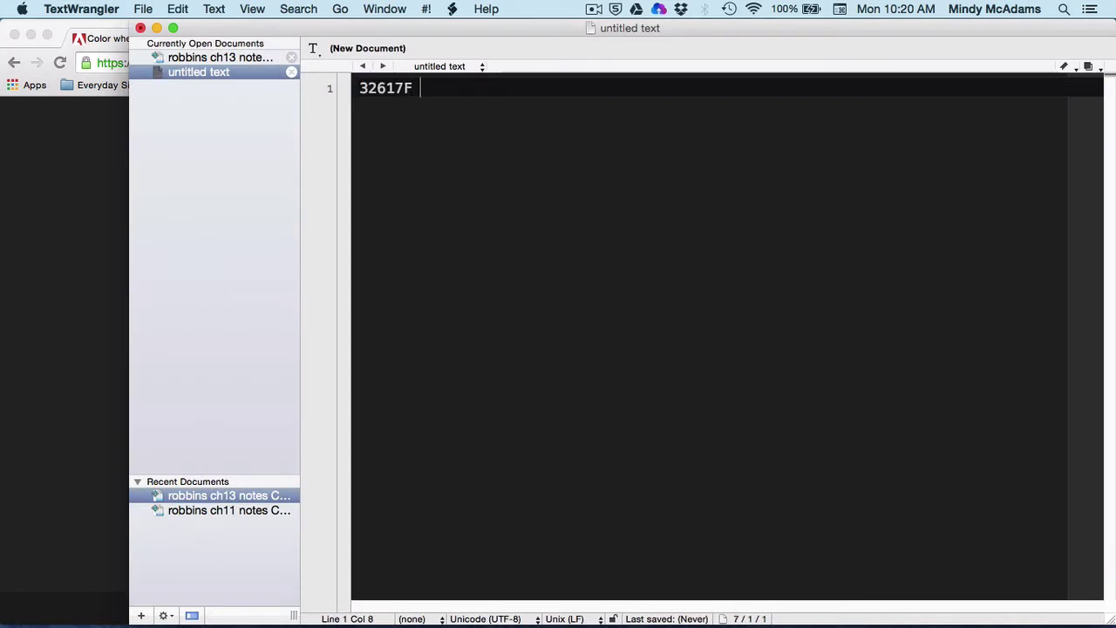
{"action": "key", "text": "super+Tab"}
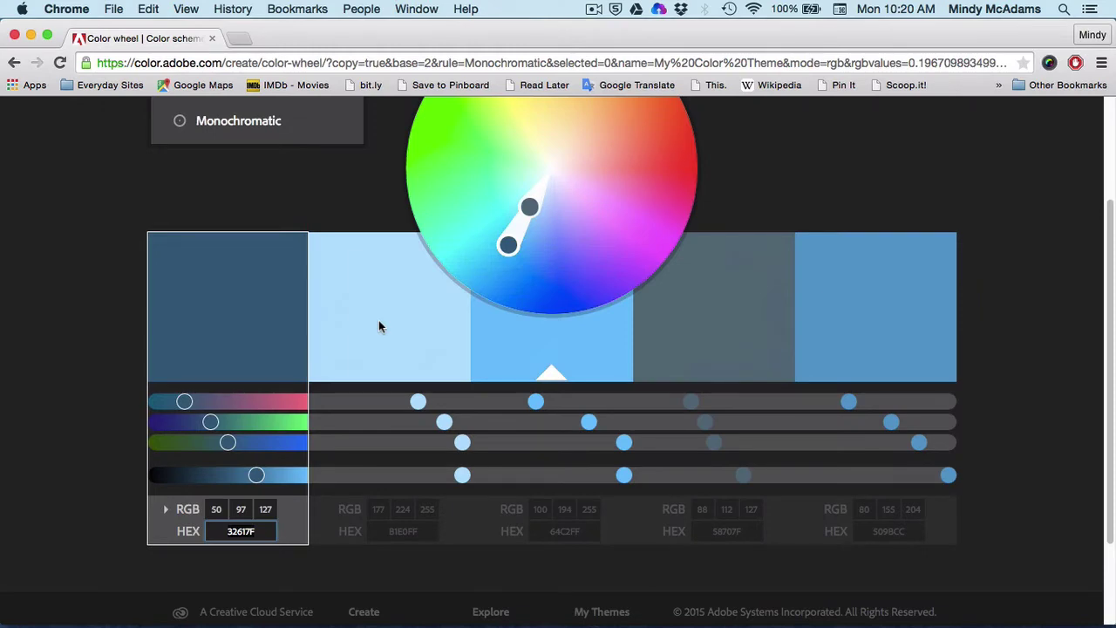
{"action": "key", "text": "super+Tab"}
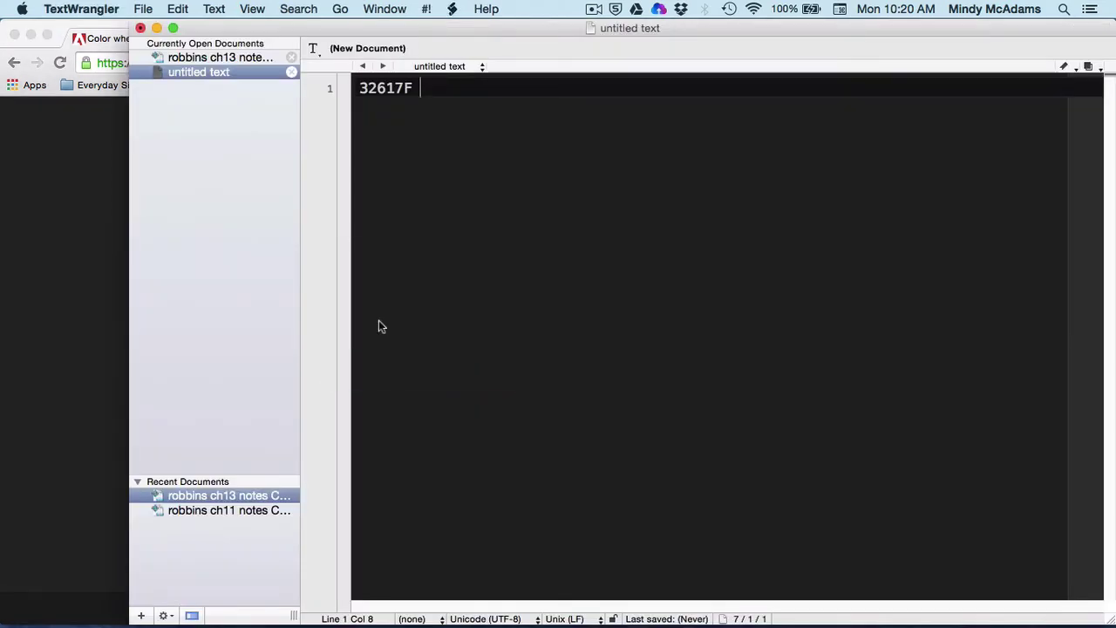
{"action": "type", "text": "steel gra"}
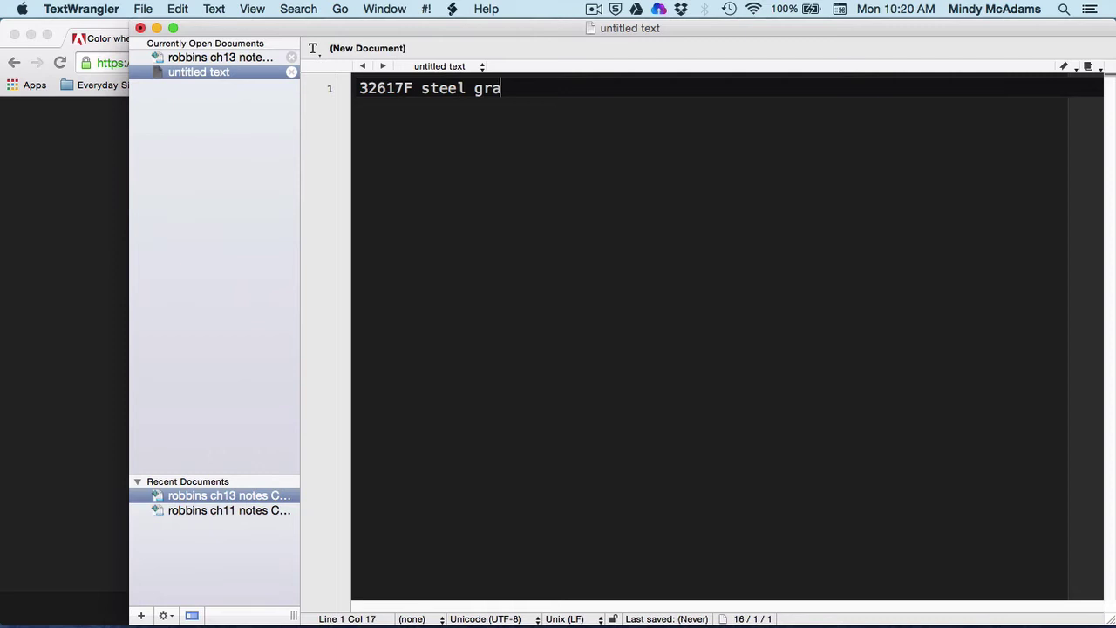
{"action": "type", "text": "y blue"}
{"action": "key", "text": "super+Tab"}
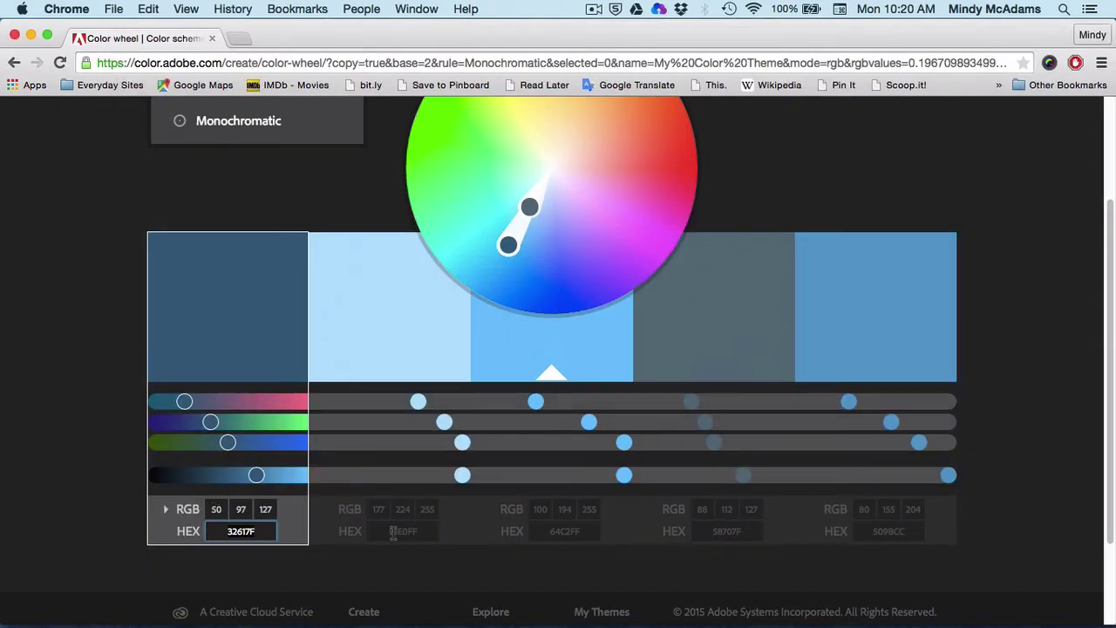
- Add 'B1E0FF pale blue' as the second line of the document
{"action": "left_click", "coordinate": [392, 534]}
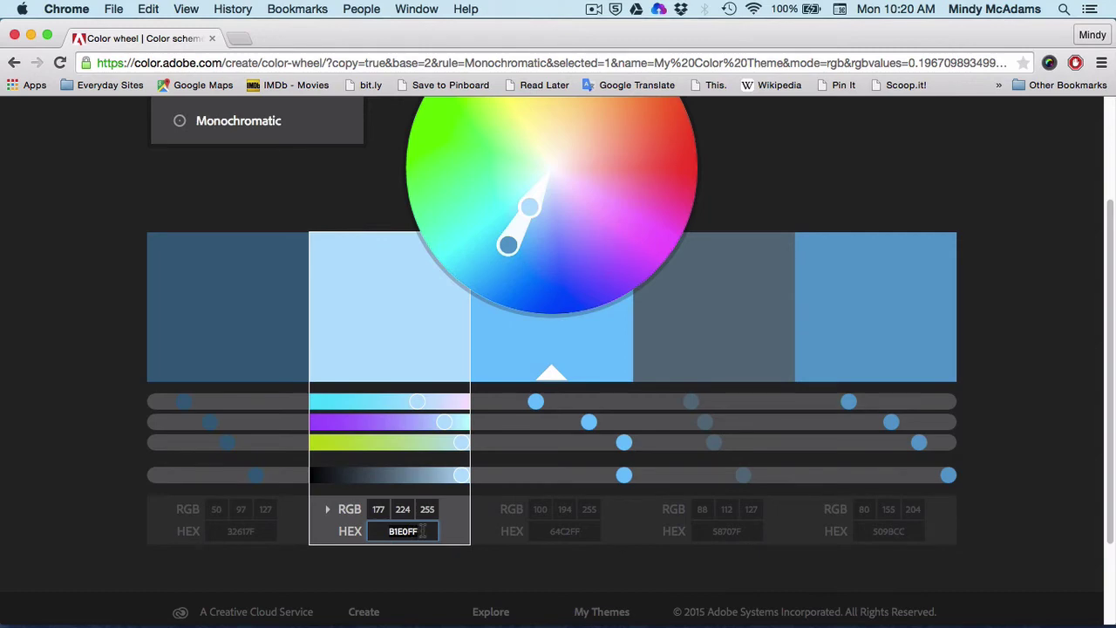
{"action": "right_click", "coordinate": [422, 530]}
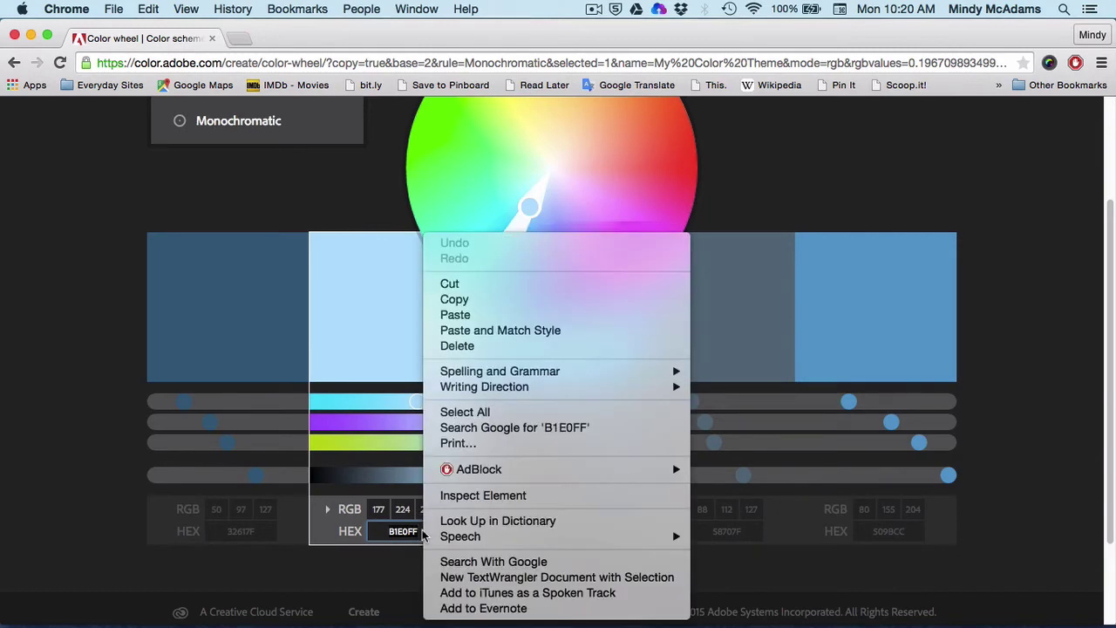
{"action": "left_click", "coordinate": [491, 299]}
{"action": "key", "text": "super+Tab"}
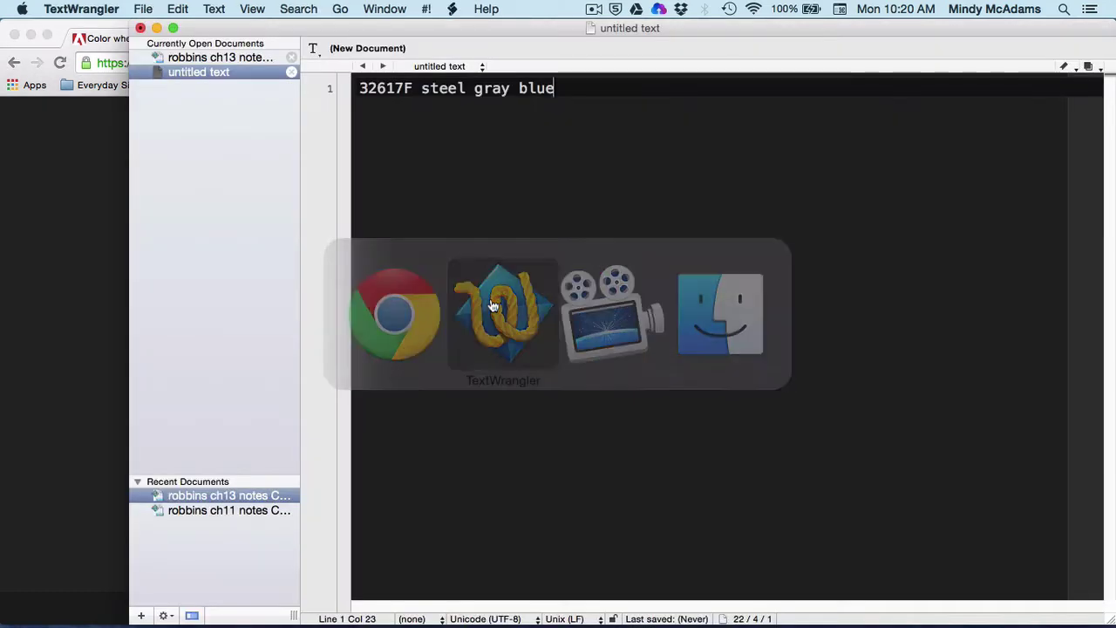
{"action": "right_click", "coordinate": [490, 298]}
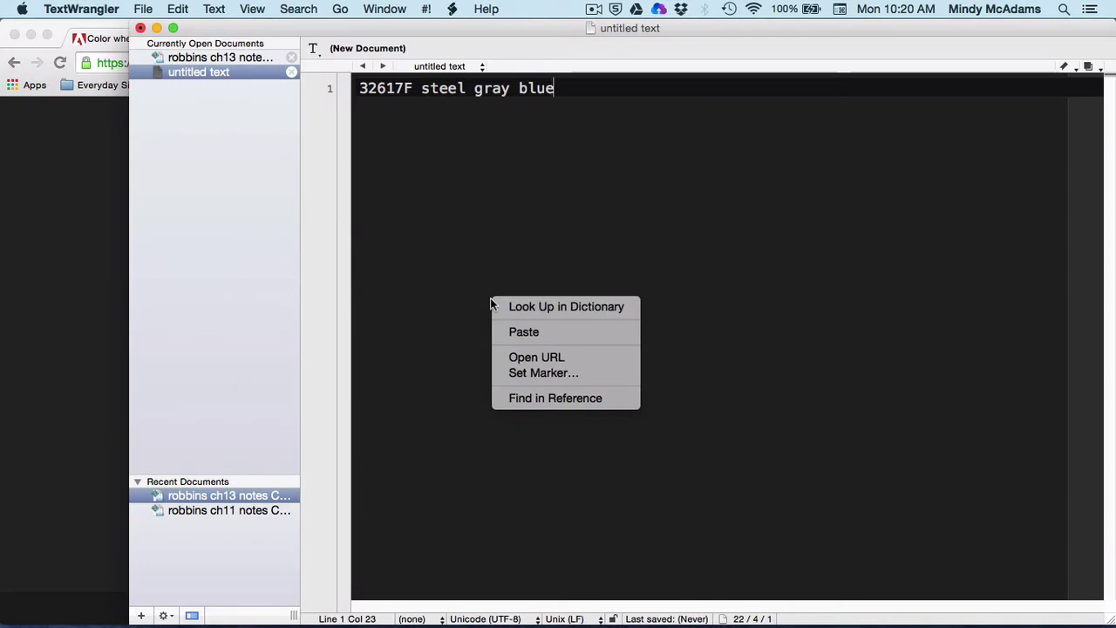
{"action": "left_click", "coordinate": [528, 332]}
{"action": "left_click", "coordinate": [555, 93]}
{"action": "key", "text": "Return"}
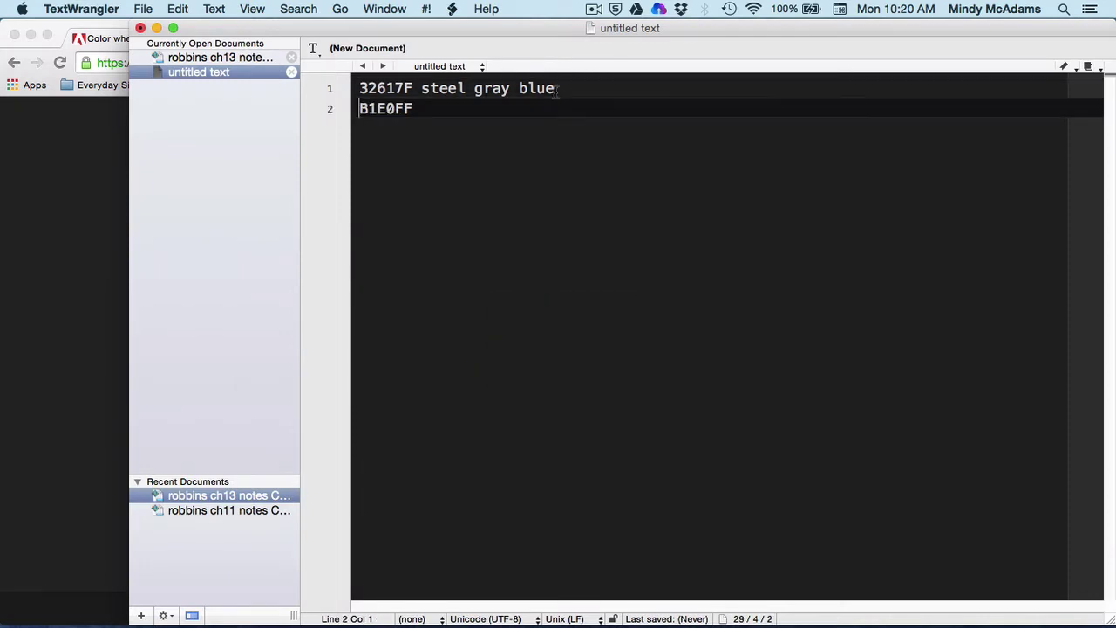
{"action": "key", "text": "super+Tab"}
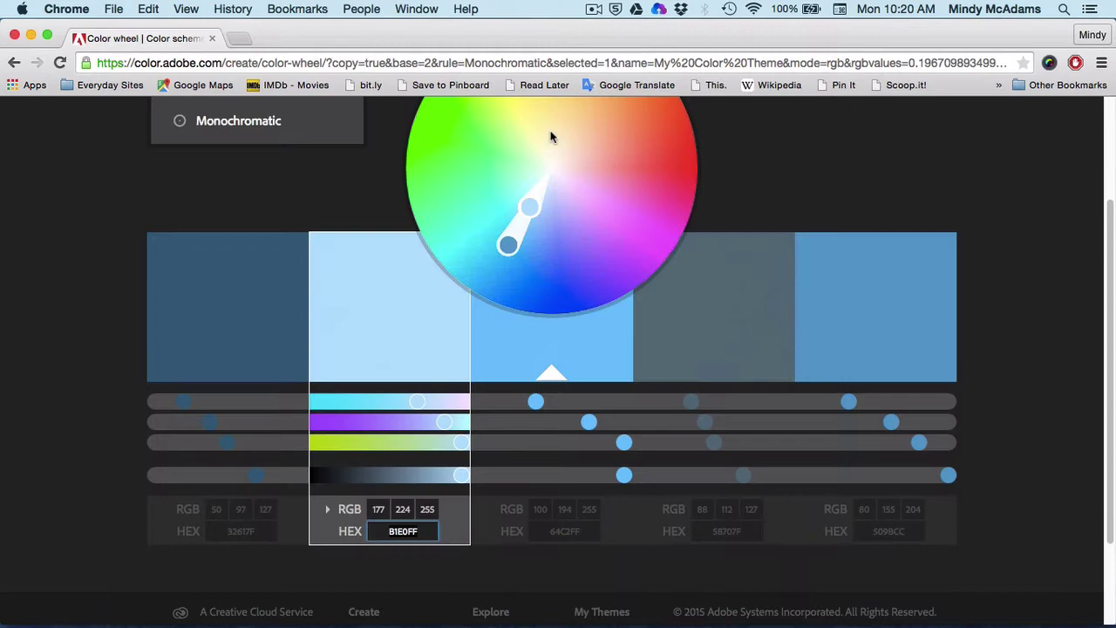
{"action": "key", "text": "super+Tab"}
{"action": "left_click", "coordinate": [533, 109]}
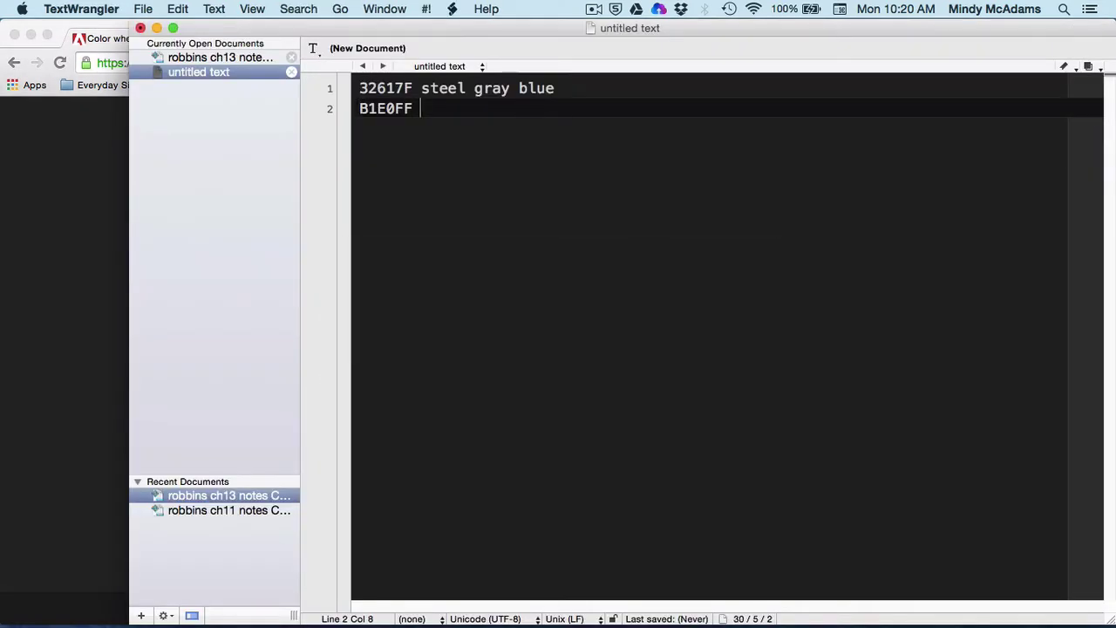
{"action": "type", "text": "pale b"}
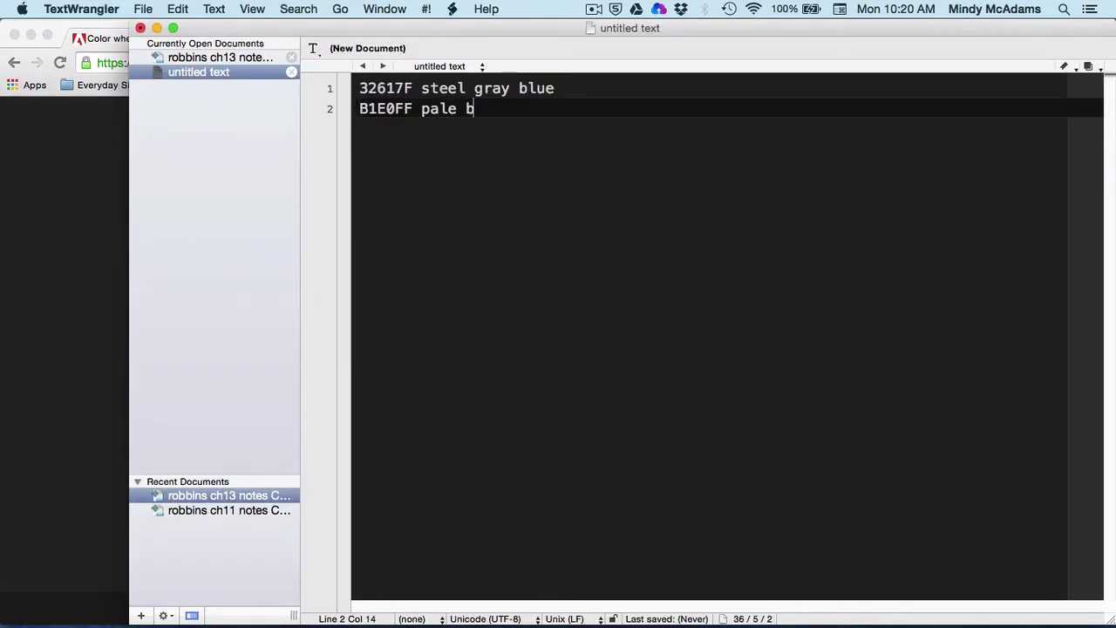
{"action": "type", "text": "lue"}
{"action": "key", "text": "Return"}
- Add '64C2FF sky blue' as the third line
{"action": "key", "text": "super+Tab"}
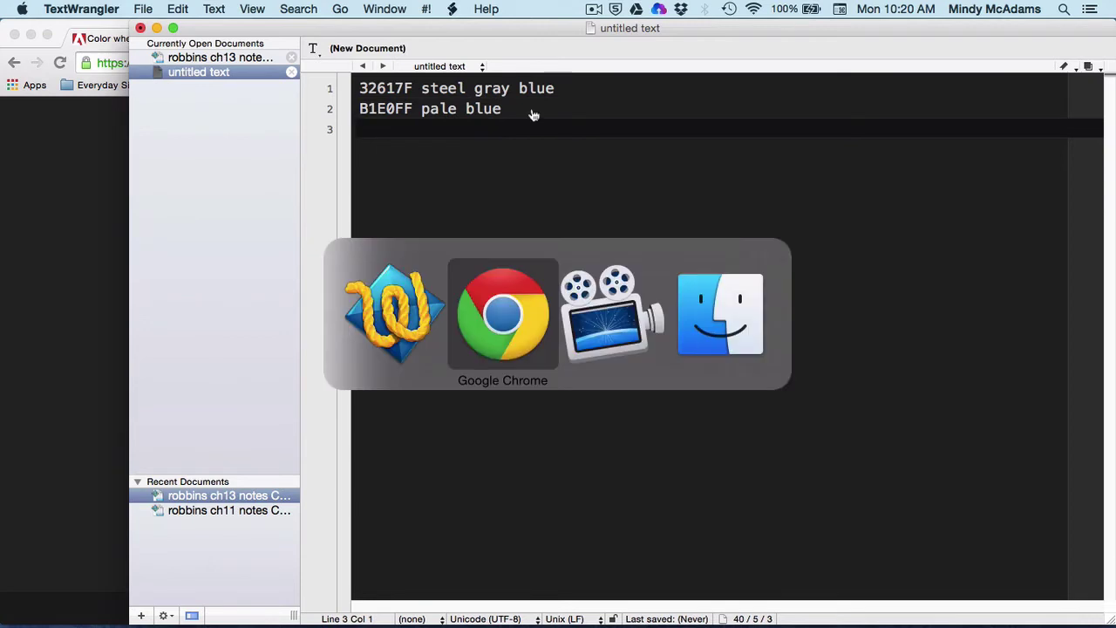
{"action": "left_click", "coordinate": [547, 531]}
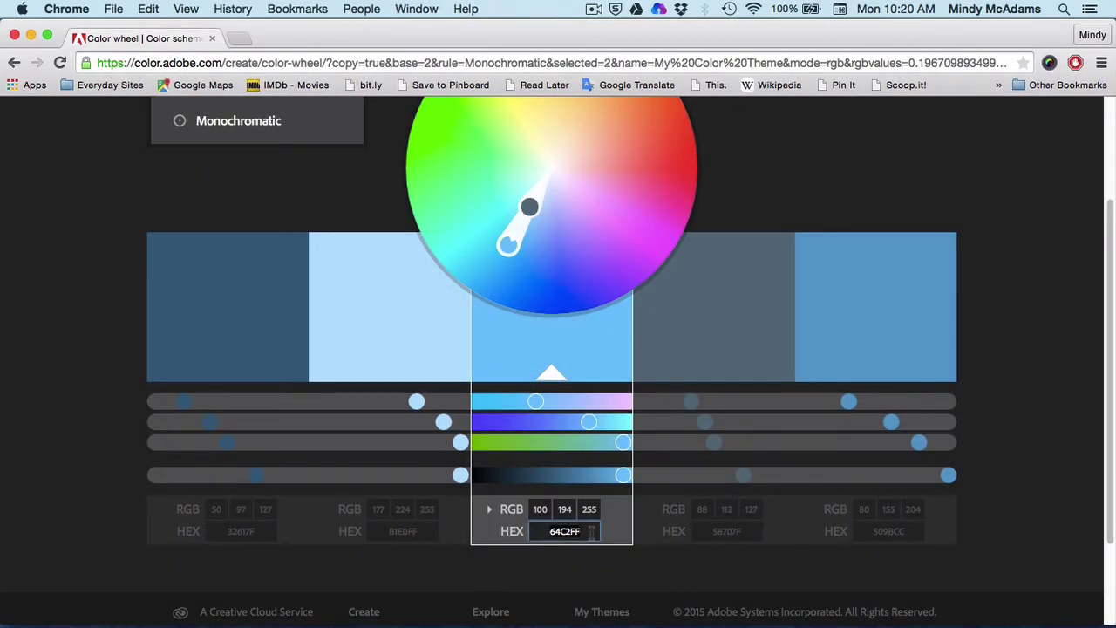
{"action": "key", "text": "super+Tab"}
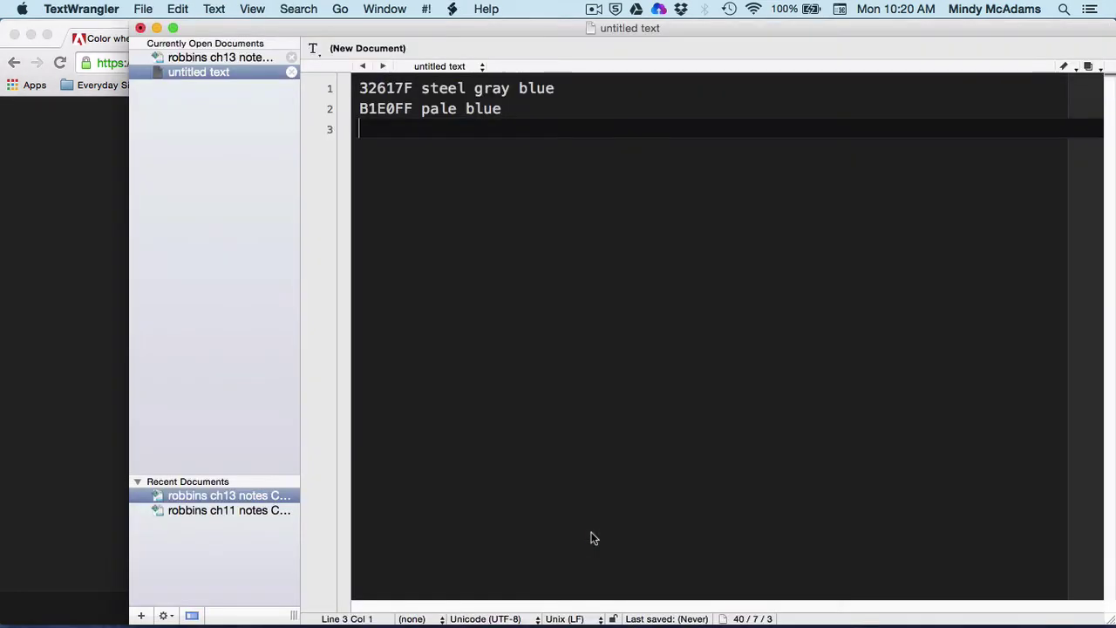
{"action": "key", "text": "super+v"}
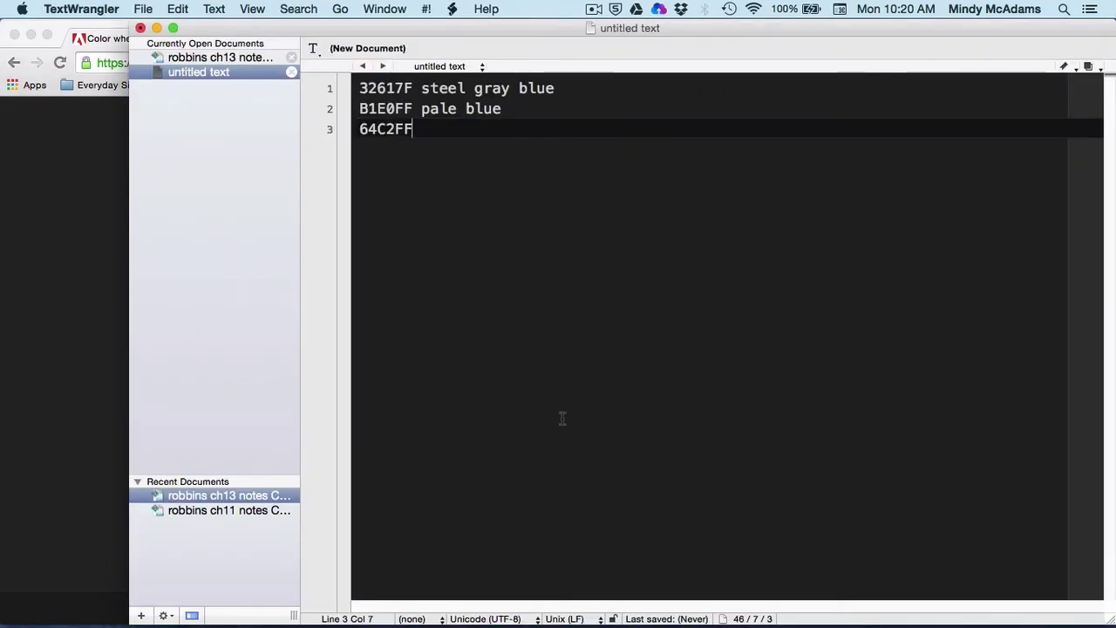
{"action": "key", "text": "super+Tab"}
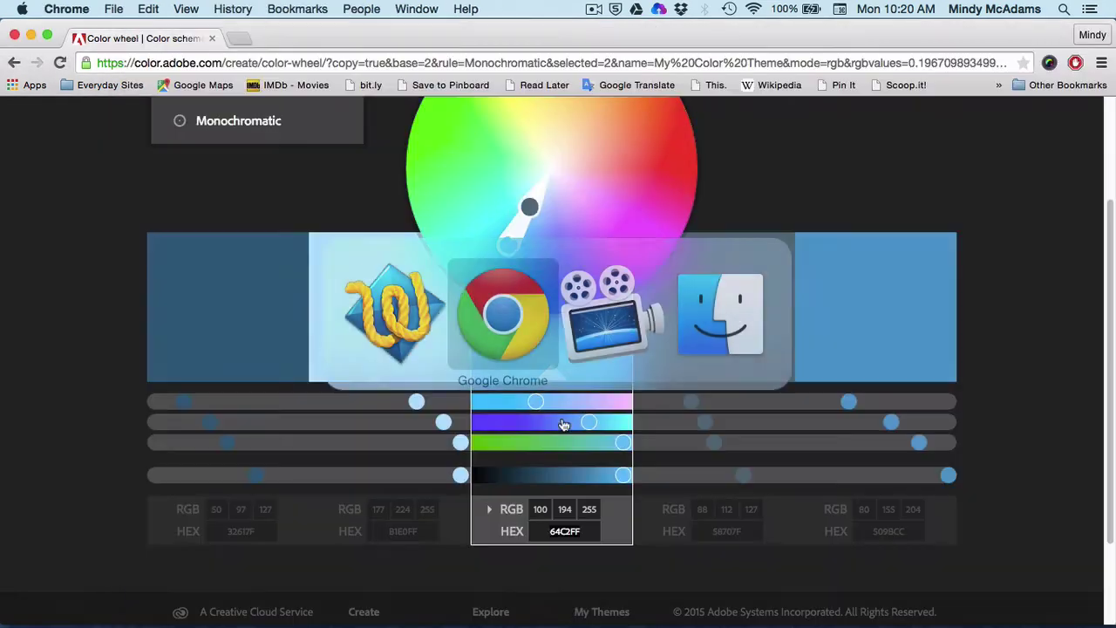
{"action": "key", "text": "super+Tab"}
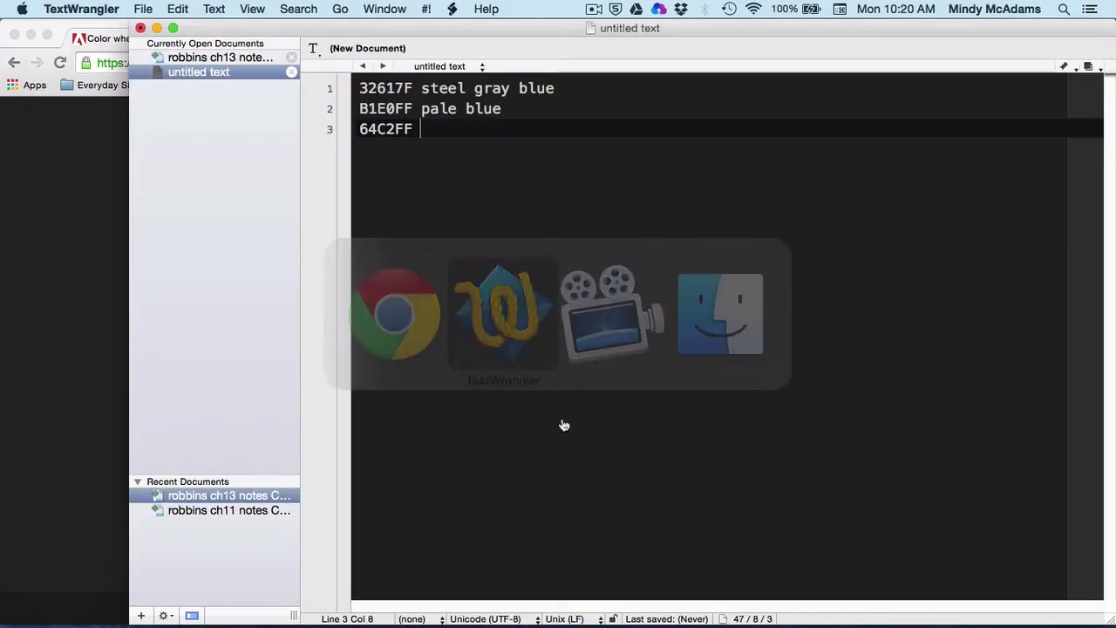
{"action": "type", "text": "sky blue"}
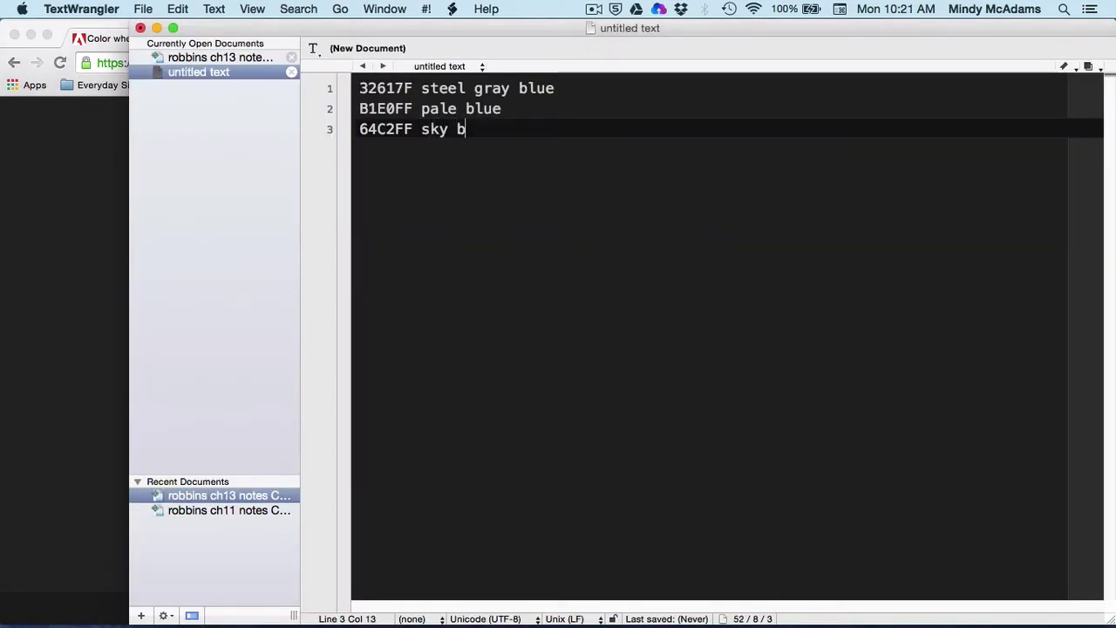
{"action": "key", "text": "Return"}
- Add '58707F gray' as the fourth line
{"action": "key", "text": "super+Tab"}
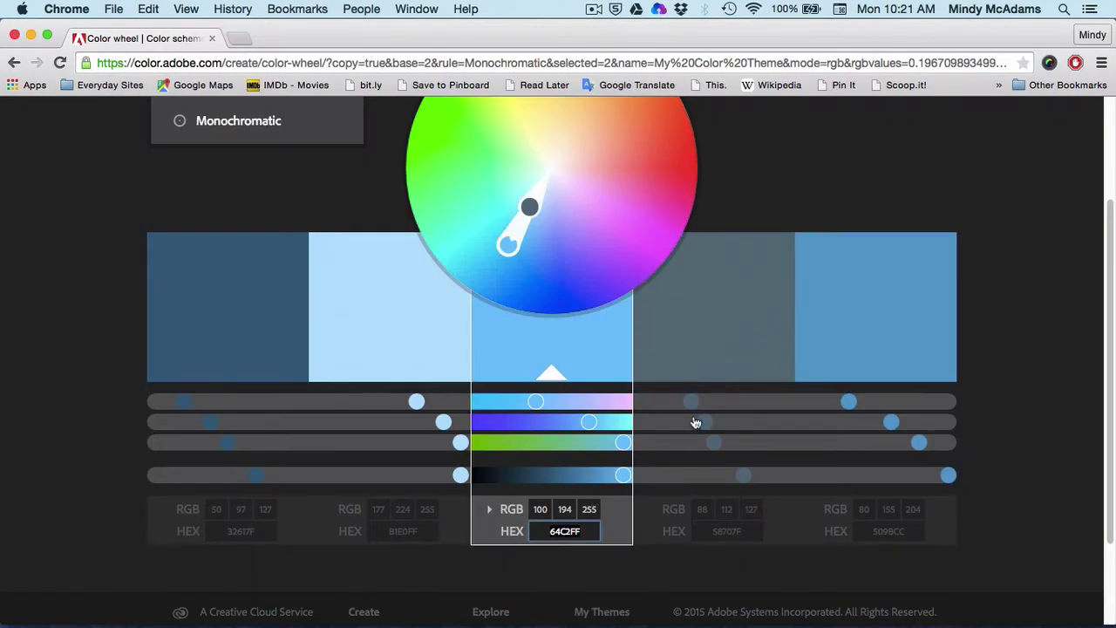
{"action": "left_click", "coordinate": [707, 524]}
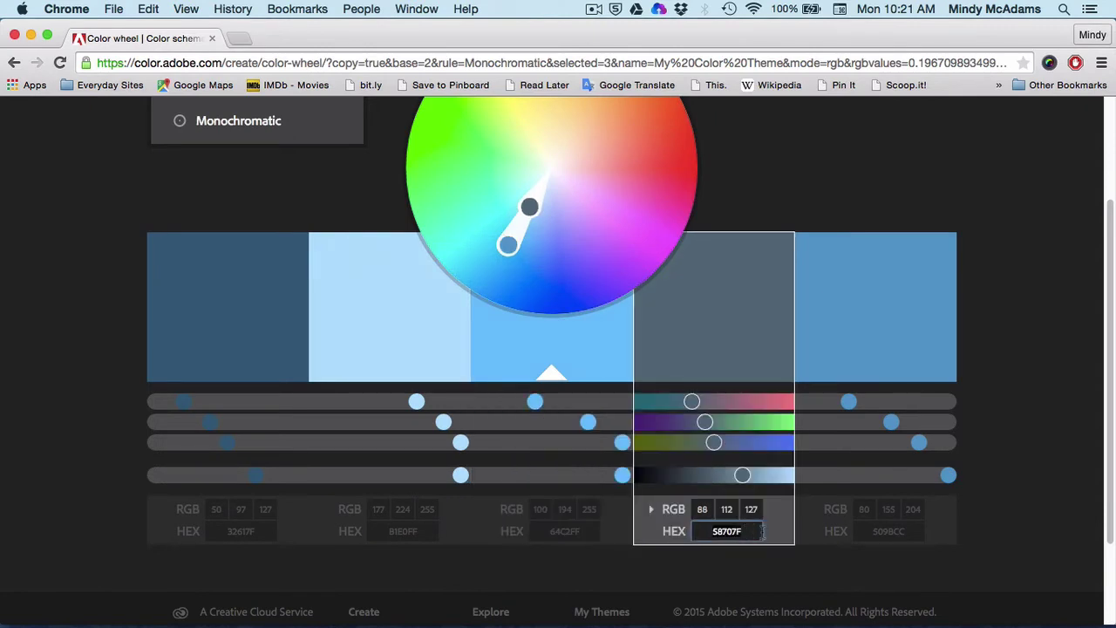
{"action": "key", "text": "super+Tab"}
{"action": "key", "text": "super+v"}
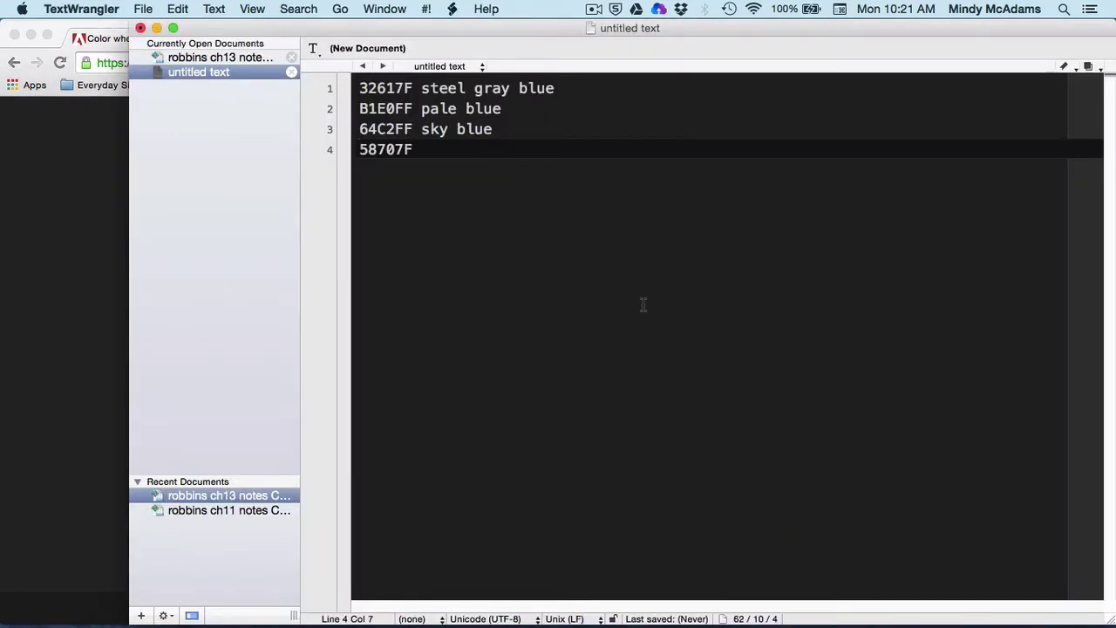
{"action": "type", "text": "gray"}
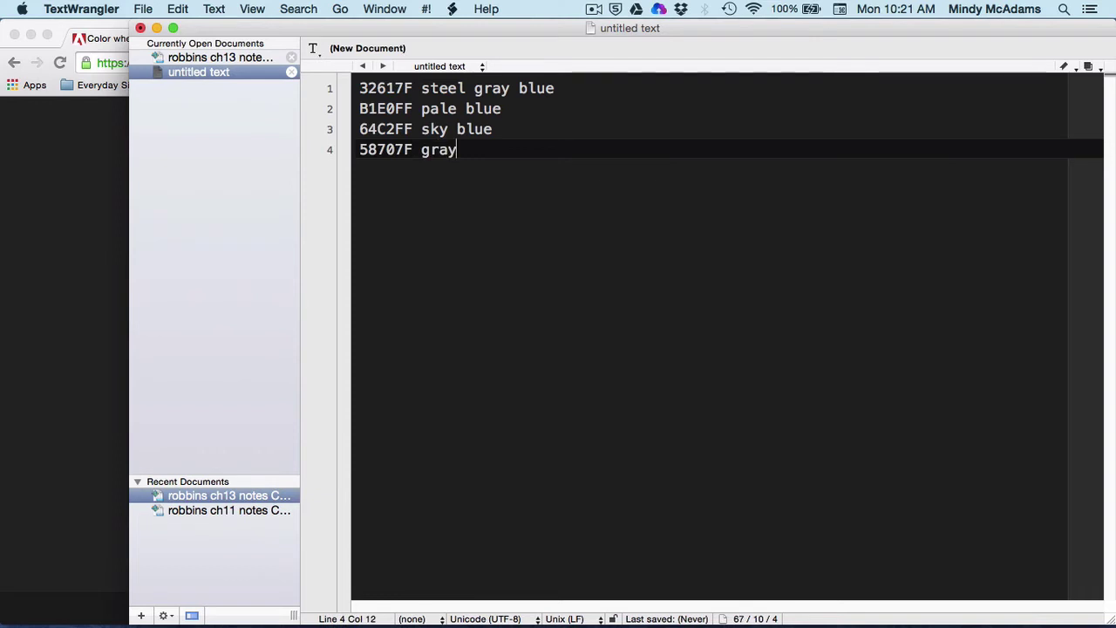
{"action": "key", "text": "Return"}
- Add '509BCC deeper sky blue' as the fifth line
{"action": "key", "text": "super+Tab"}
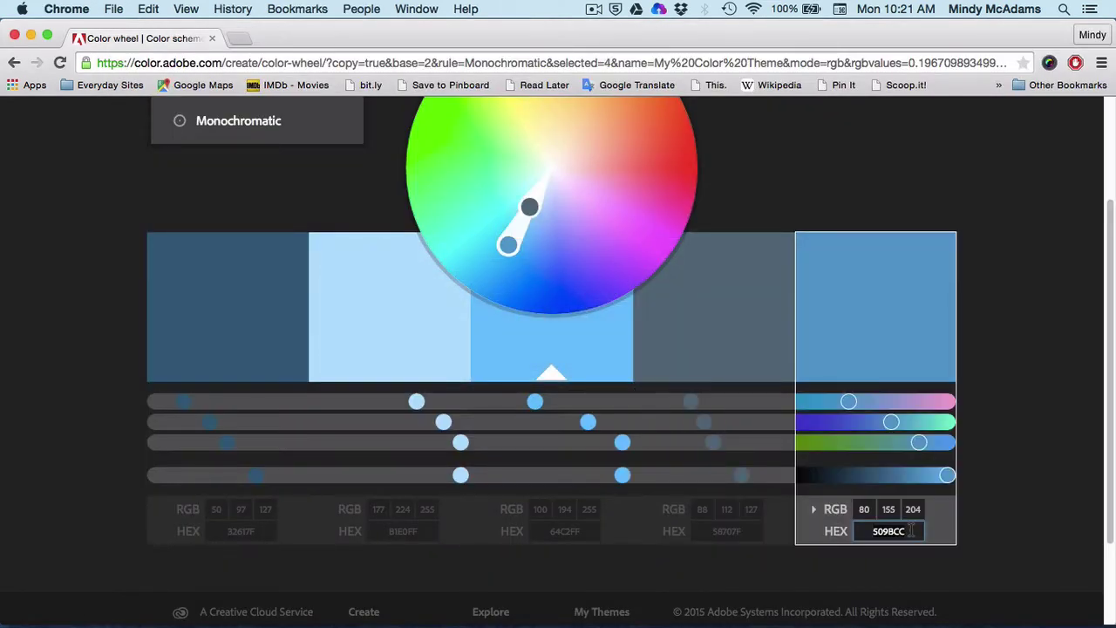
{"action": "key", "text": "super+Tab"}
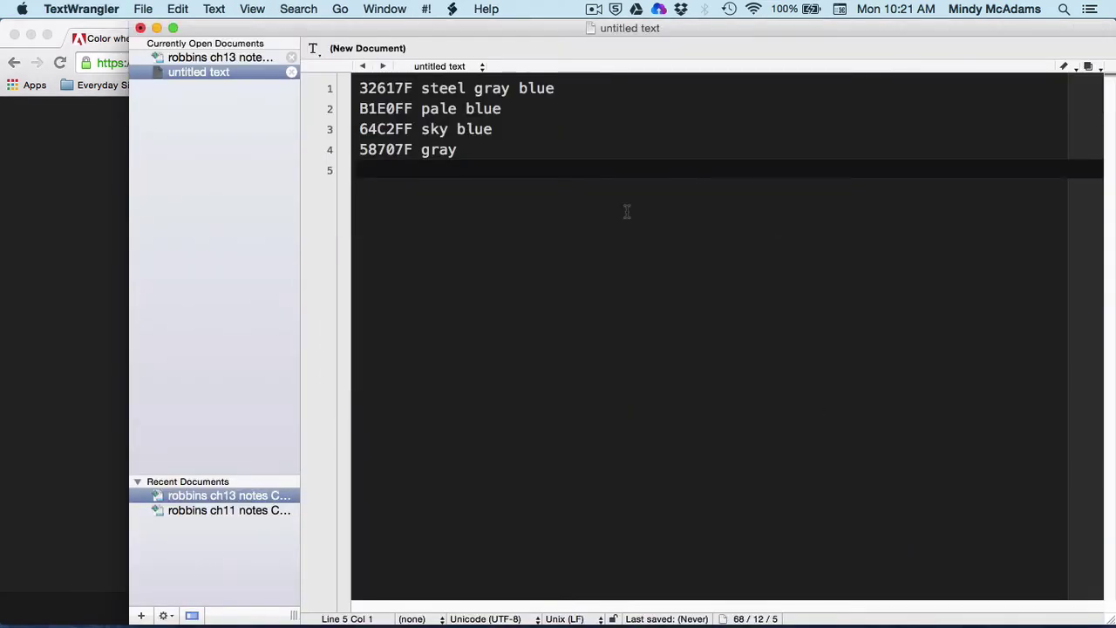
{"action": "type", "text": "509BCC"}
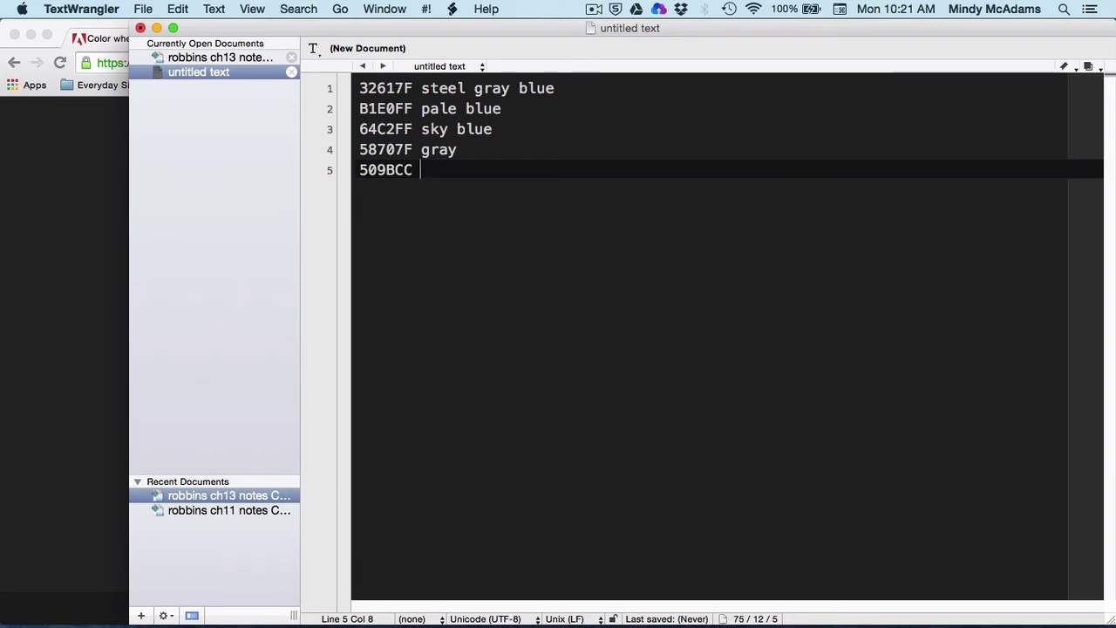
{"action": "type", "text": "deep "}
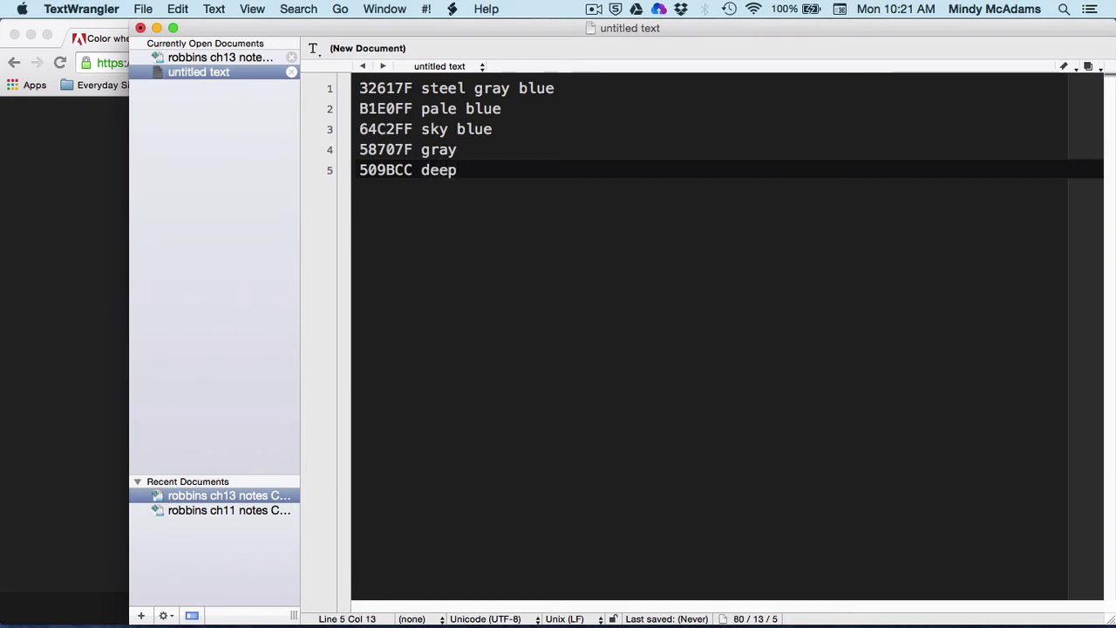
{"action": "type", "text": "sky blue"}
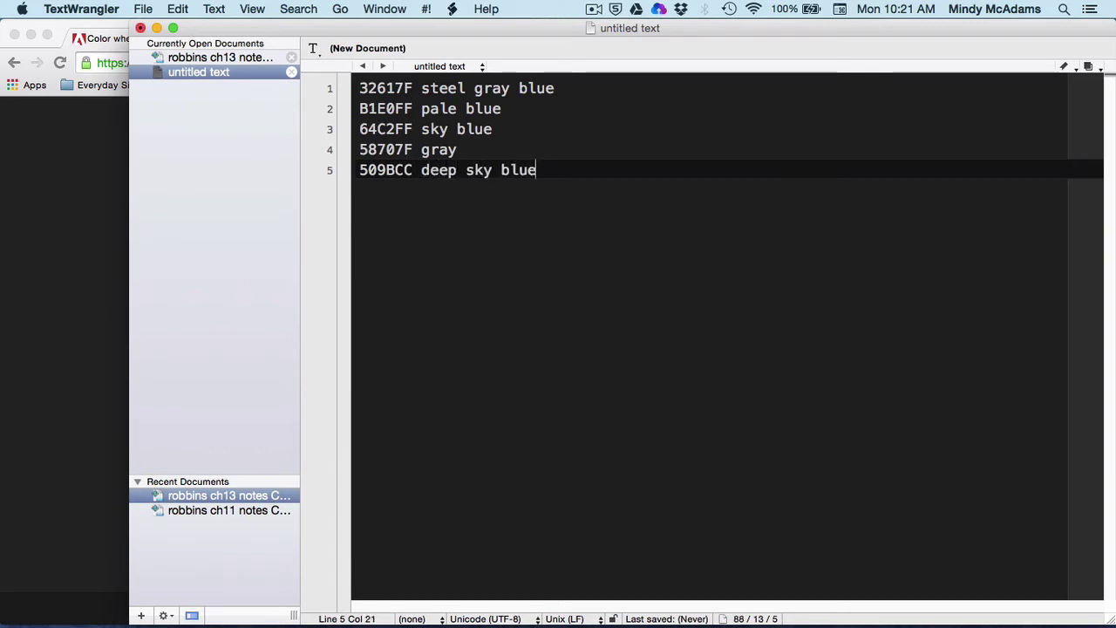
{"action": "left_click", "coordinate": [466, 170]}
{"action": "type", "text": "er"}
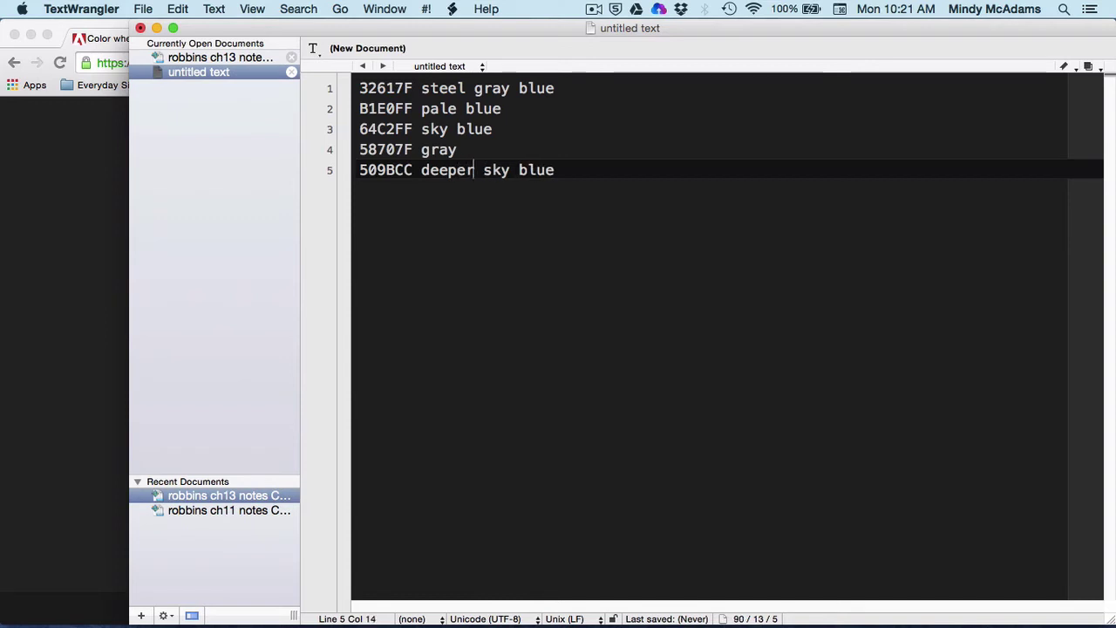
- Save the list as 'my palette.txt' in the Web Apps/Robbins ch13 folder
{"action": "left_click", "coordinate": [143, 10]}
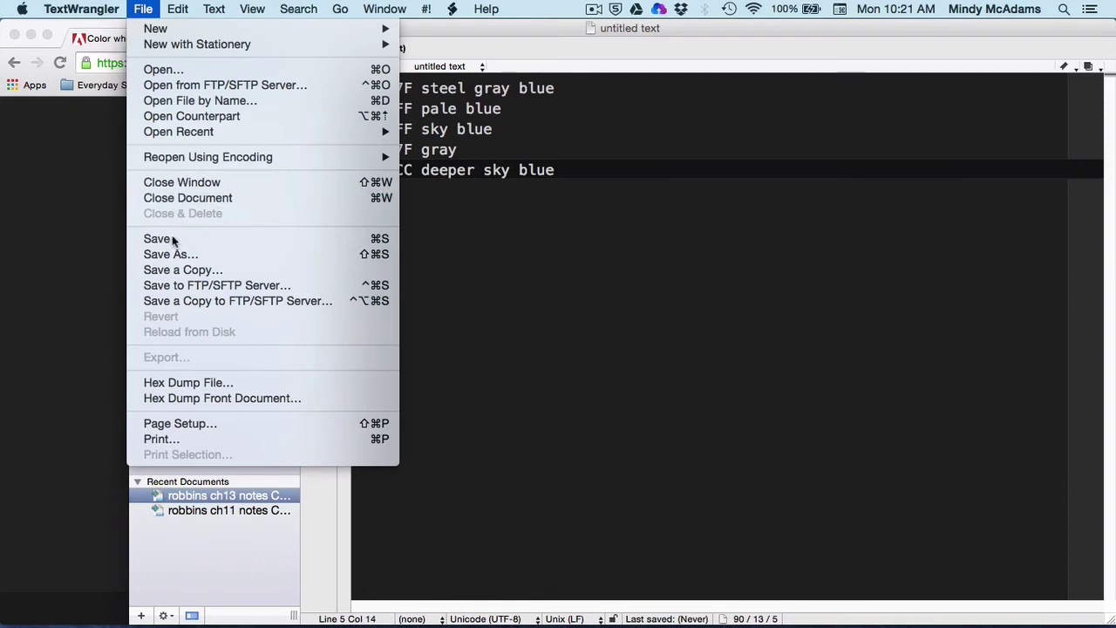
{"action": "left_click", "coordinate": [386, 250]}
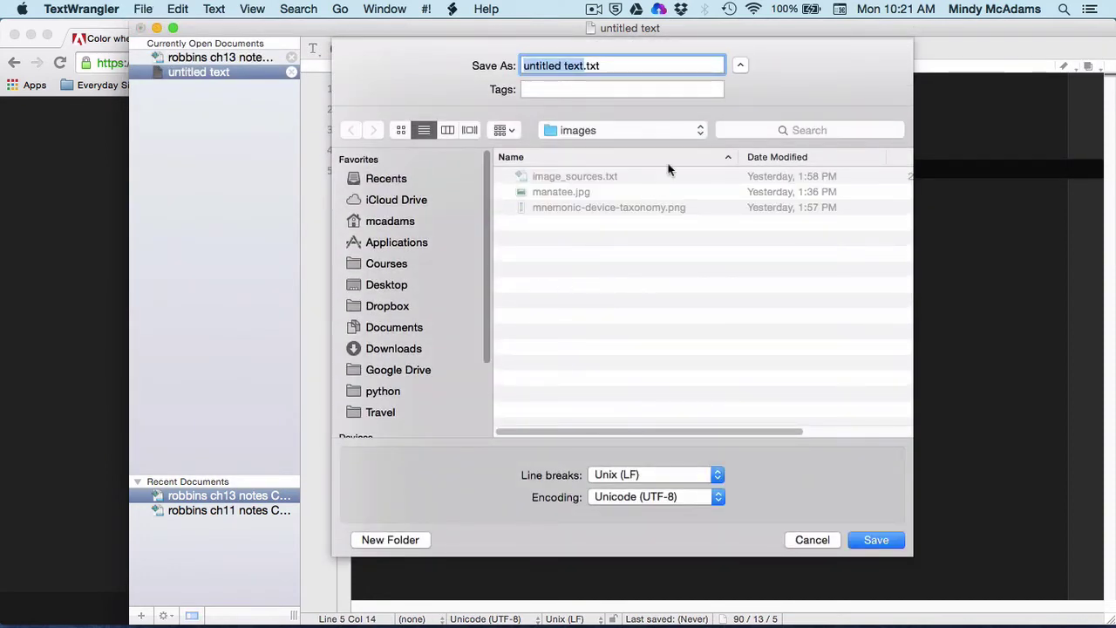
{"action": "left_click", "coordinate": [686, 131]}
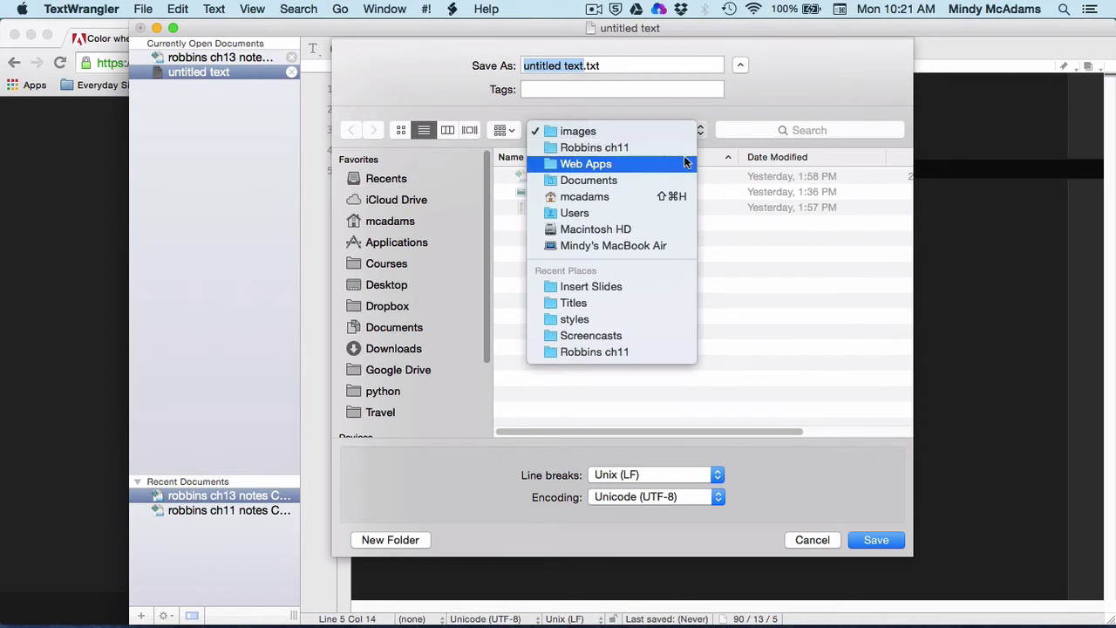
{"action": "left_click", "coordinate": [683, 164]}
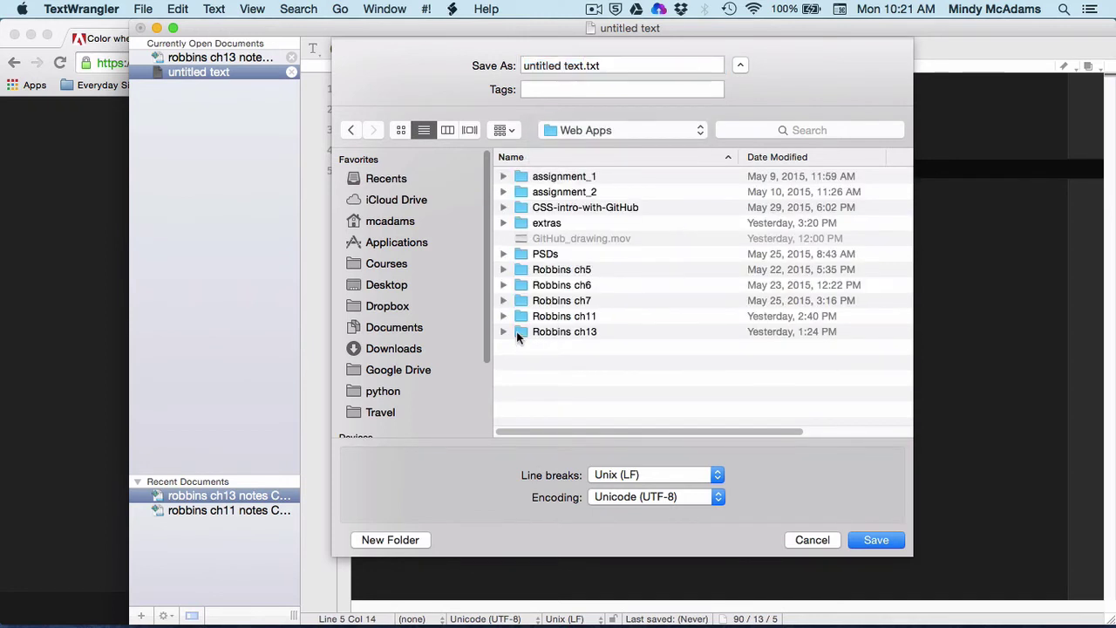
{"action": "double_click", "coordinate": [517, 331]}
{"action": "left_click_drag", "start_coordinate": [583, 66], "coordinate": [517, 58]}
{"action": "type", "text": "my pale"}
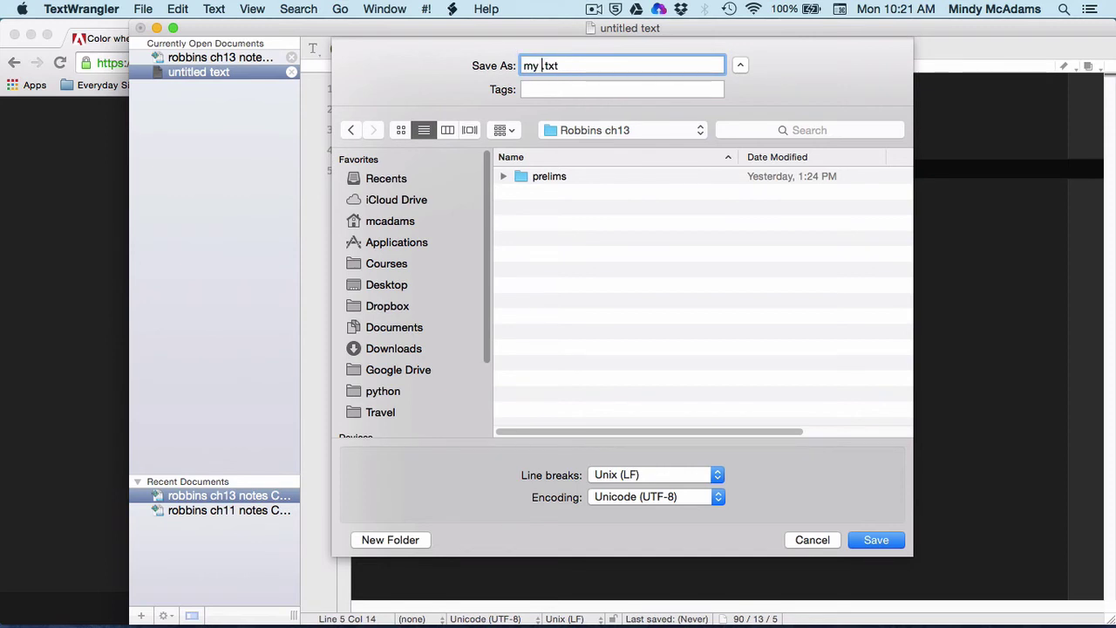
{"action": "type", "text": "tte"}
{"action": "left_click", "coordinate": [879, 540]}
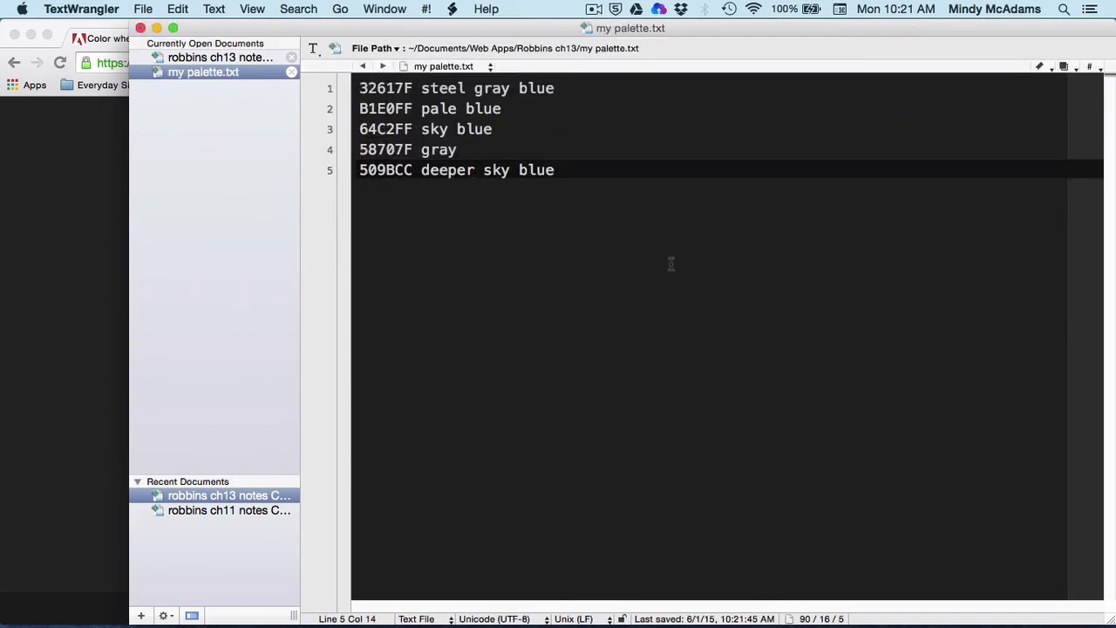
- Back in Adobe Color, switch the palette to the Complementary rule
{"action": "key", "text": "super+Tab"}
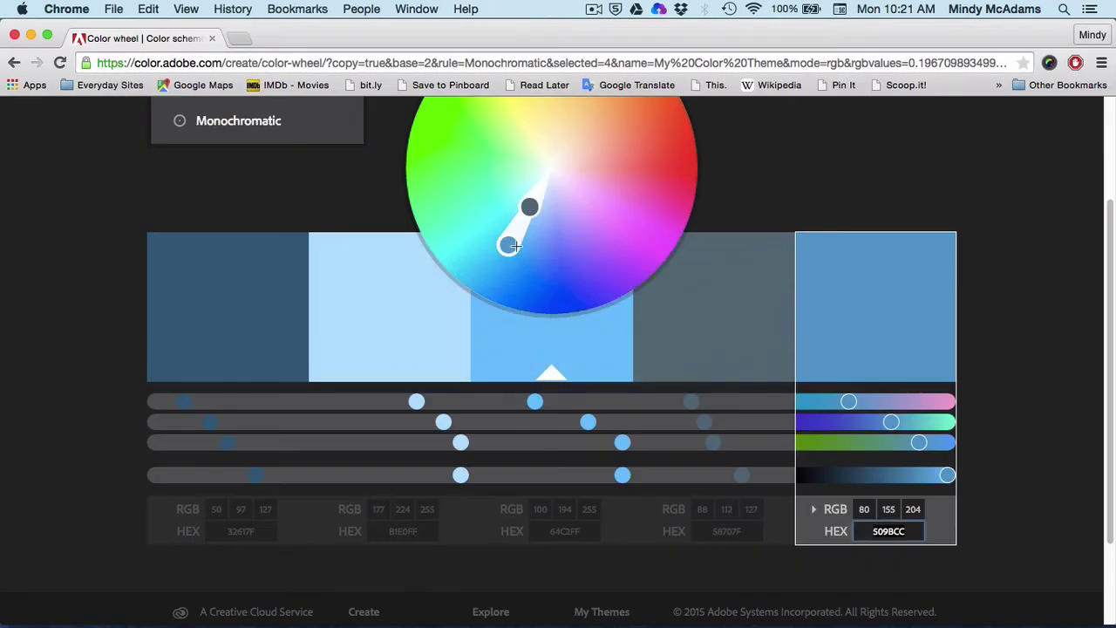
{"action": "scroll", "coordinate": [518, 247], "scroll_direction": "up", "scroll_amount": 3}
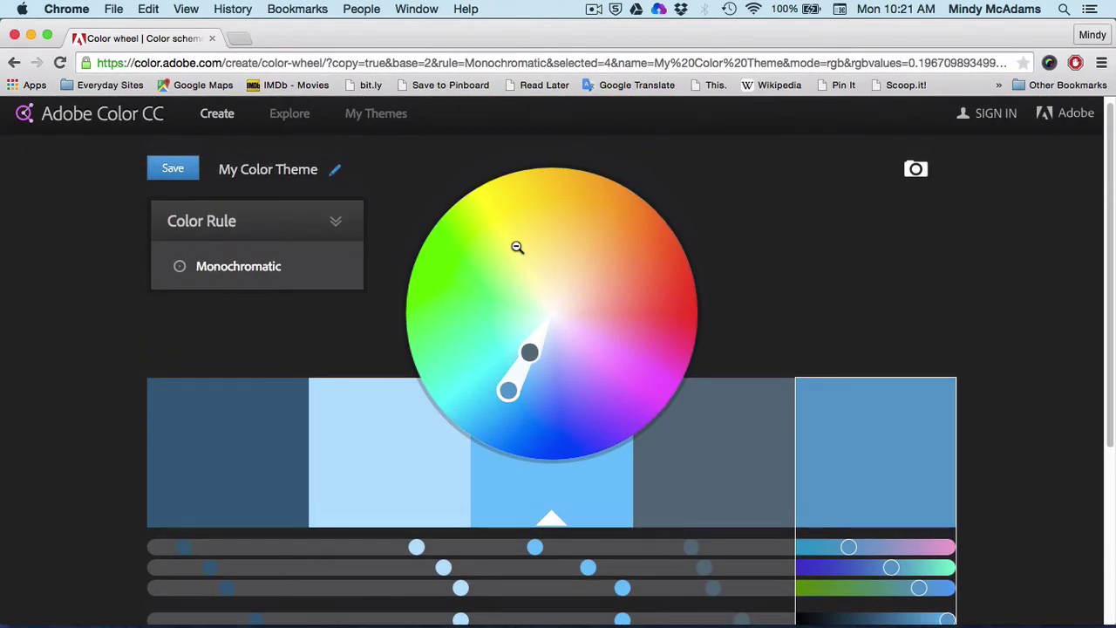
{"action": "left_click", "coordinate": [157, 219]}
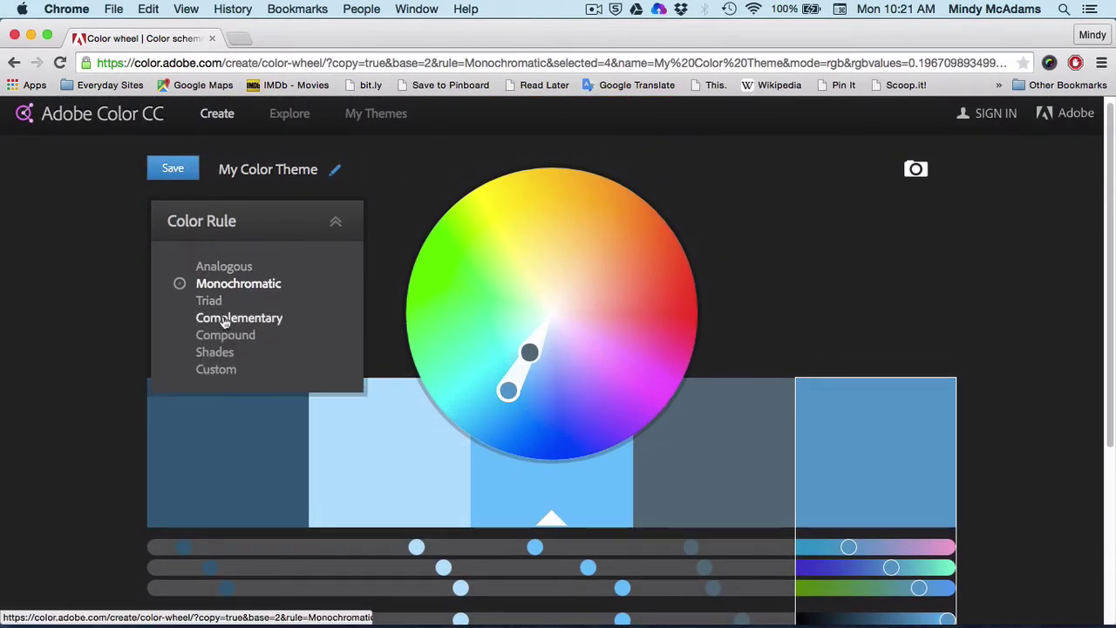
{"action": "left_click", "coordinate": [225, 320]}
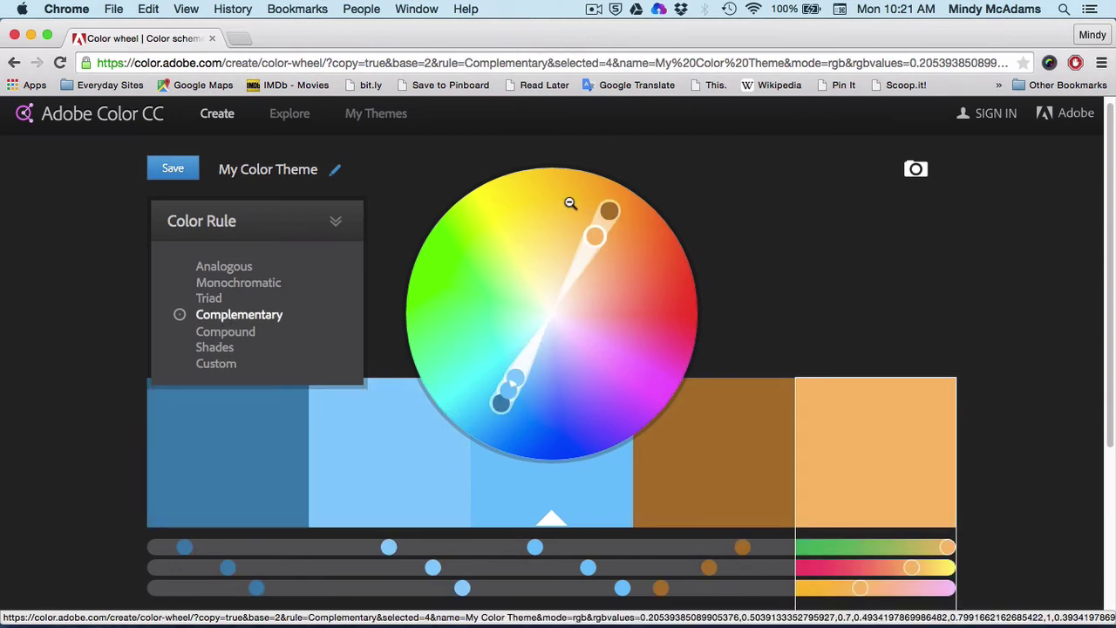
- Adjust the wheel handles toward sea-green and salmon, brightening the greens and paling the blue
{"action": "left_click_drag", "start_coordinate": [609, 211], "coordinate": [685, 340]}
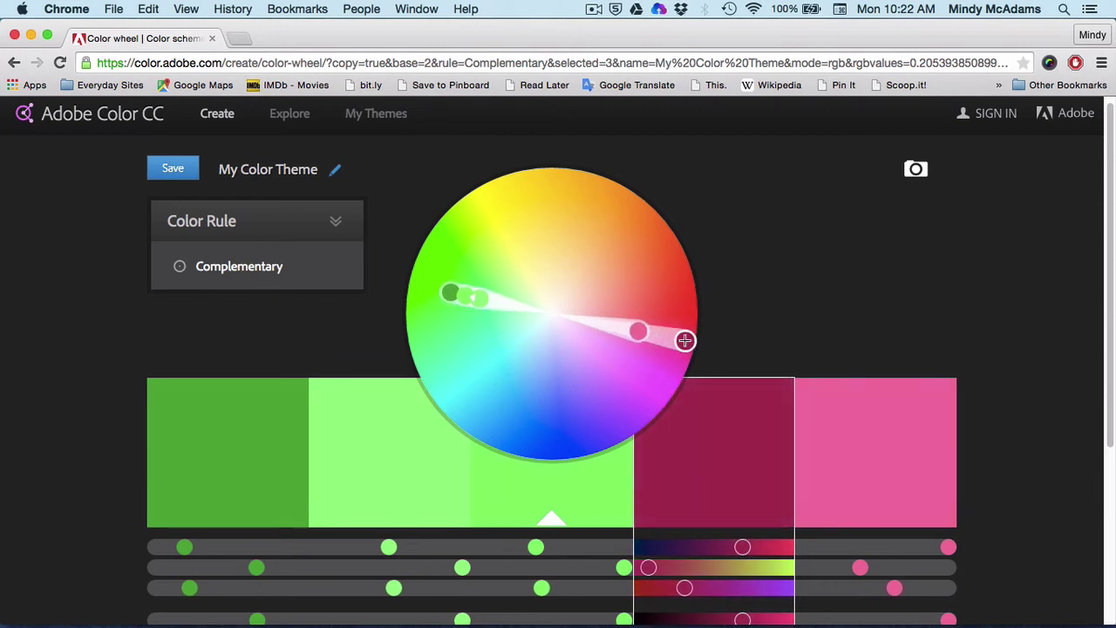
{"action": "left_click_drag", "start_coordinate": [454, 293], "coordinate": [520, 190]}
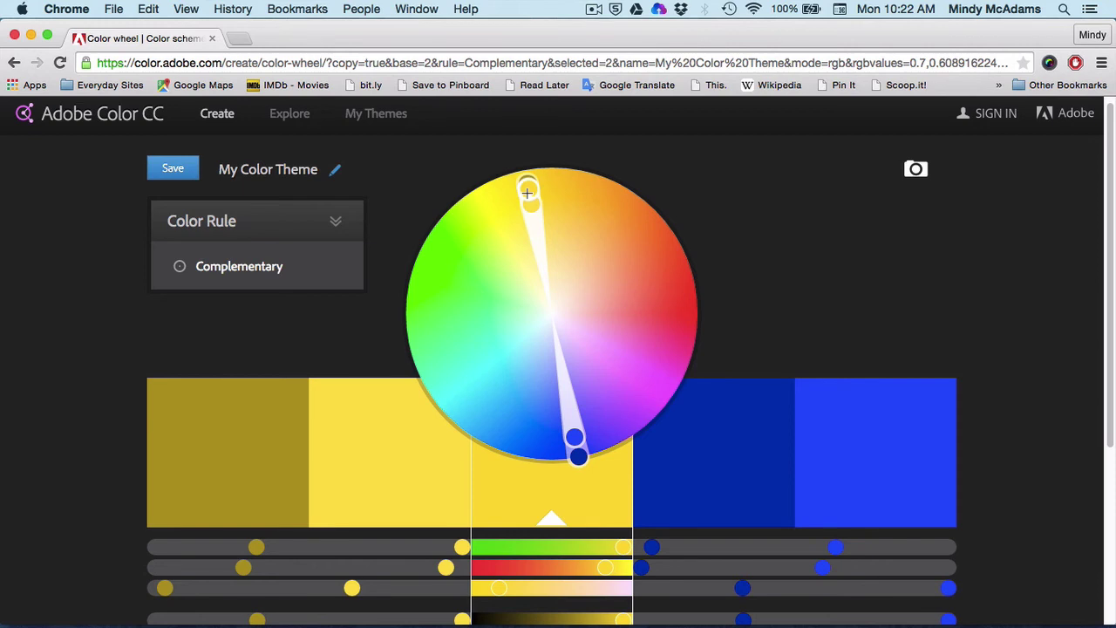
{"action": "left_click_drag", "start_coordinate": [527, 193], "coordinate": [541, 256]}
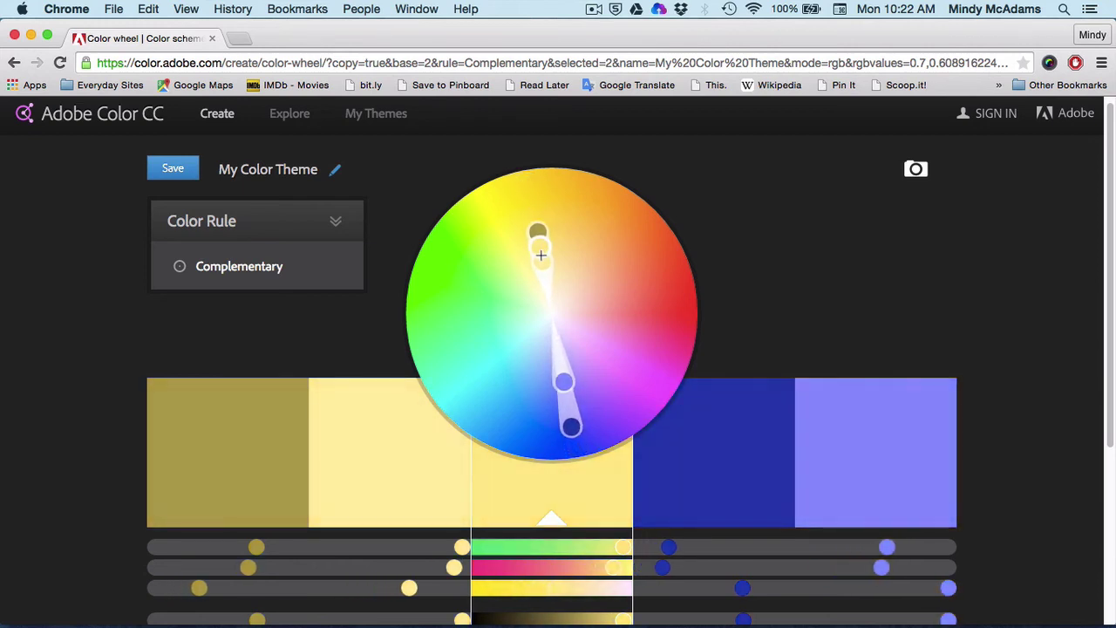
{"action": "left_click", "coordinate": [564, 395]}
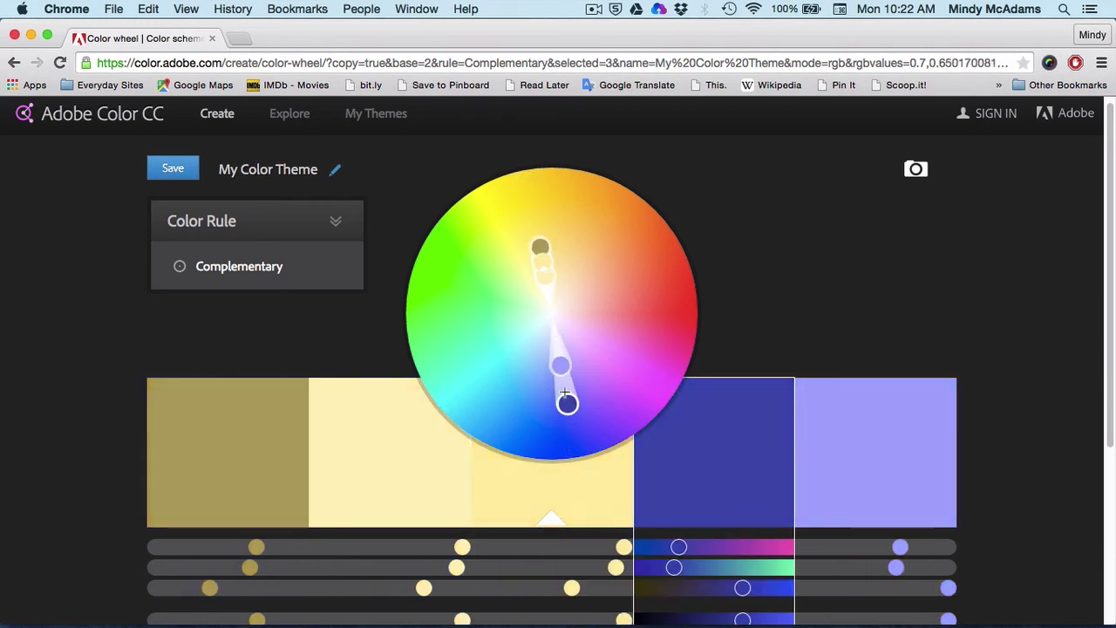
{"action": "left_click_drag", "start_coordinate": [564, 395], "coordinate": [610, 283]}
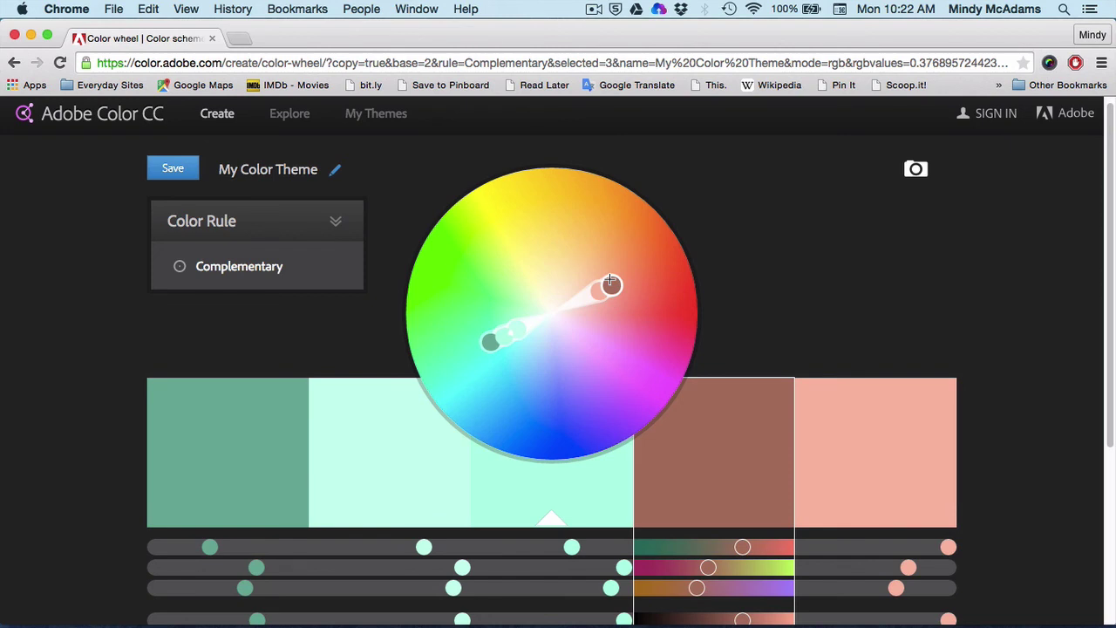
- Apply the Compound rule and rotate its palette to other hues
{"action": "mouse_move", "coordinate": [247, 260]}
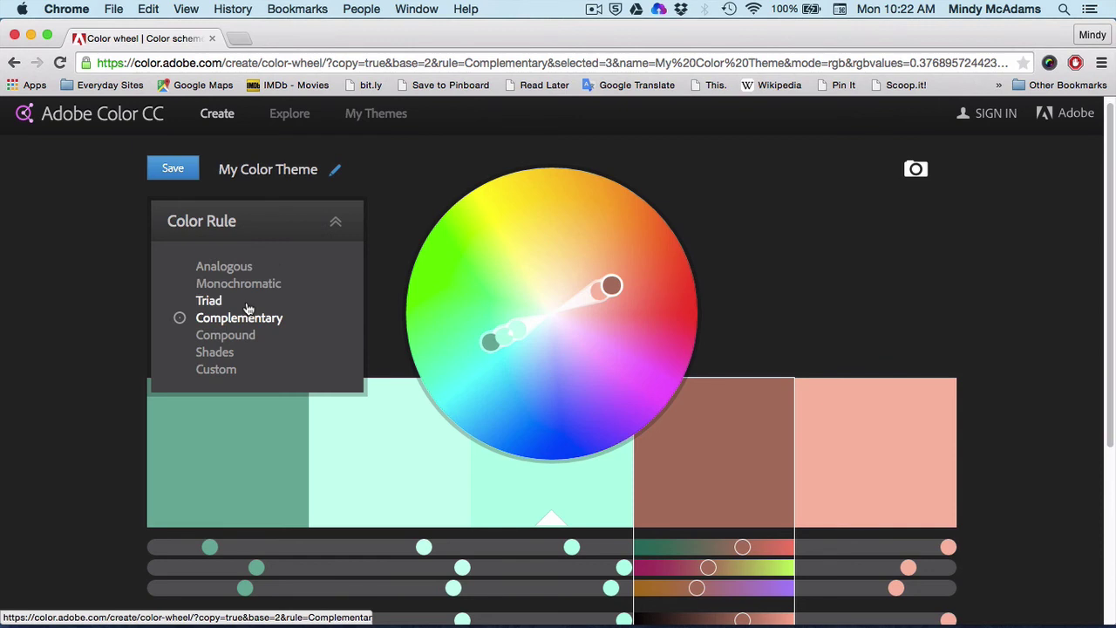
{"action": "left_click", "coordinate": [229, 337]}
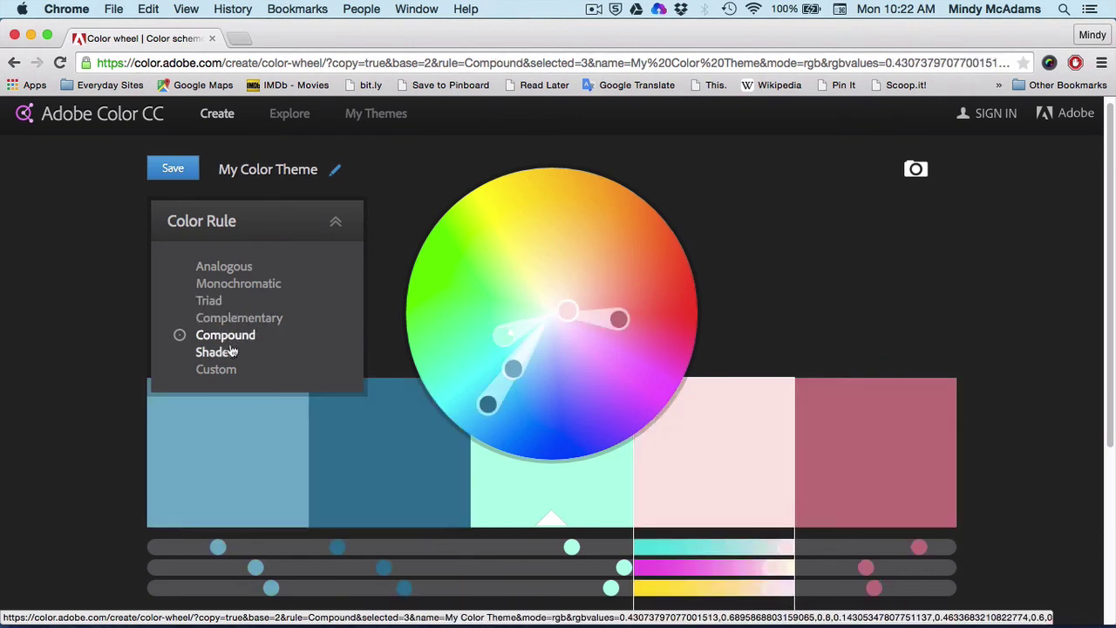
{"action": "left_click_drag", "start_coordinate": [504, 339], "coordinate": [491, 304]}
- Switch to the Shades rule and move the base colour toward yellow
{"action": "mouse_move", "coordinate": [352, 232]}
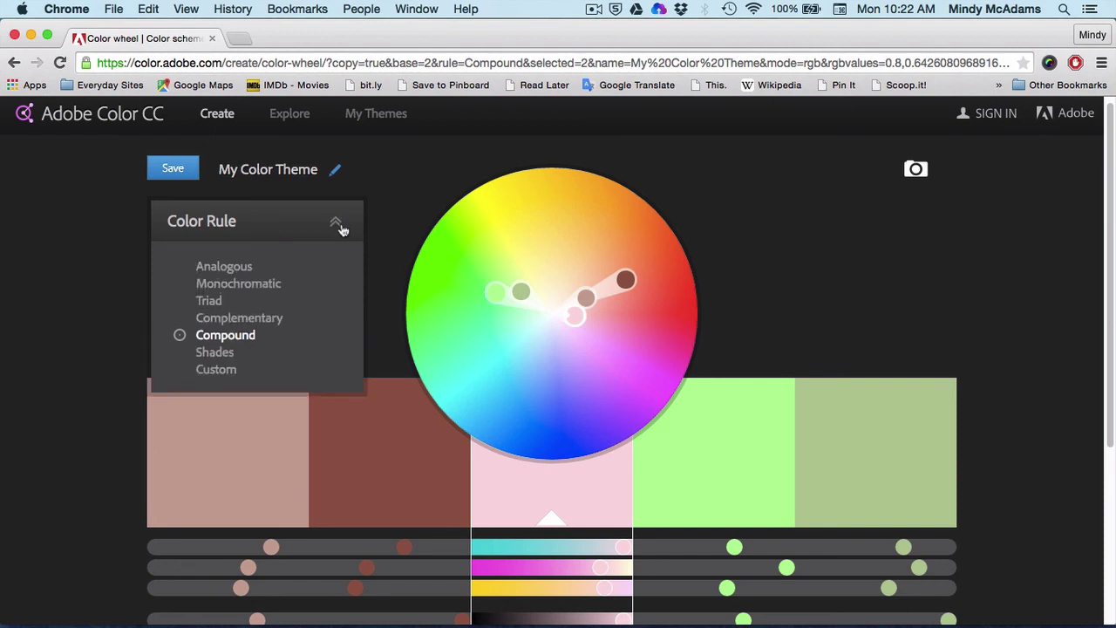
{"action": "left_click", "coordinate": [225, 353]}
{"action": "left_click_drag", "start_coordinate": [582, 317], "coordinate": [508, 236]}
- Show each shade's hex code: BFBE49, 7F7F31, FFFD61, 403F18 and E5E457
{"action": "scroll", "coordinate": [723, 341], "scroll_direction": "down", "scroll_amount": 5}
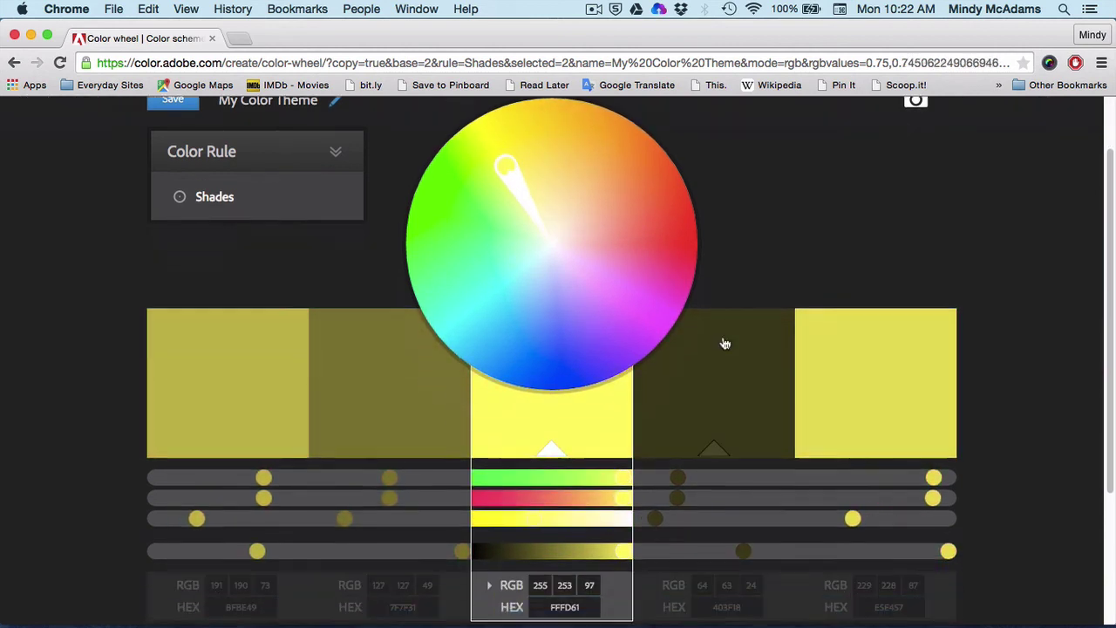
{"action": "left_click", "coordinate": [231, 479]}
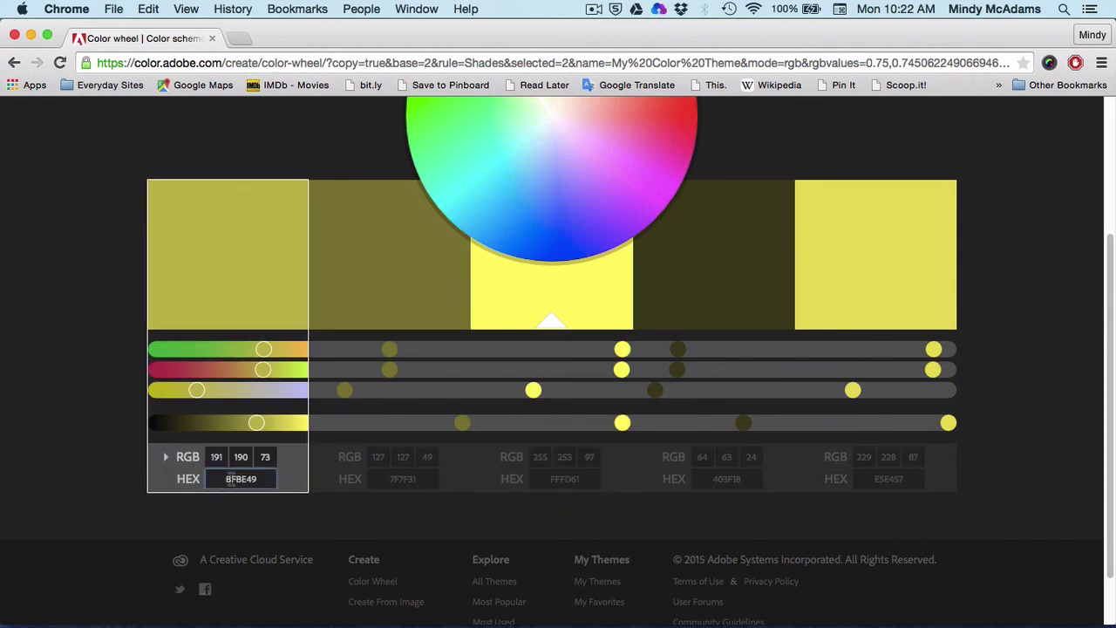
{"action": "left_click", "coordinate": [408, 478]}
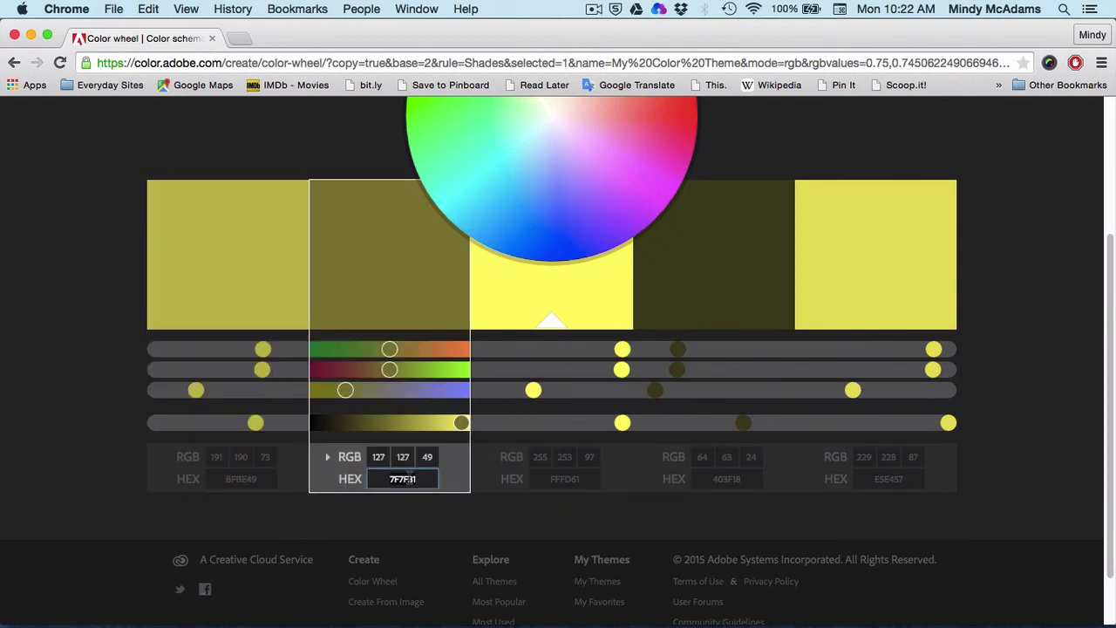
{"action": "left_click", "coordinate": [565, 479]}
{"action": "left_click", "coordinate": [731, 478]}
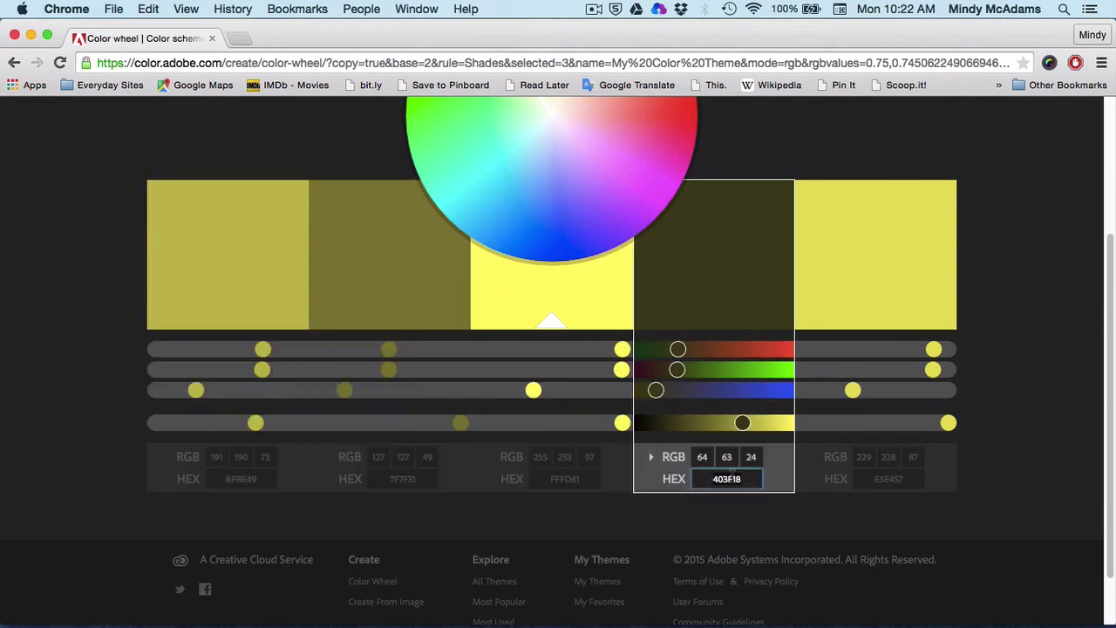
{"action": "left_click", "coordinate": [889, 471]}
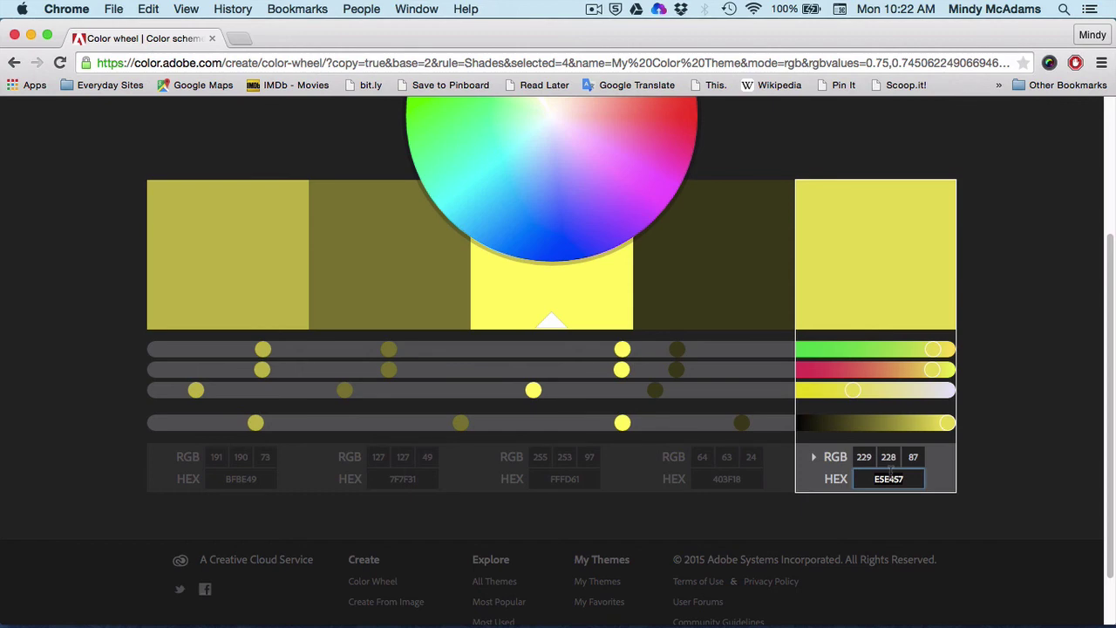